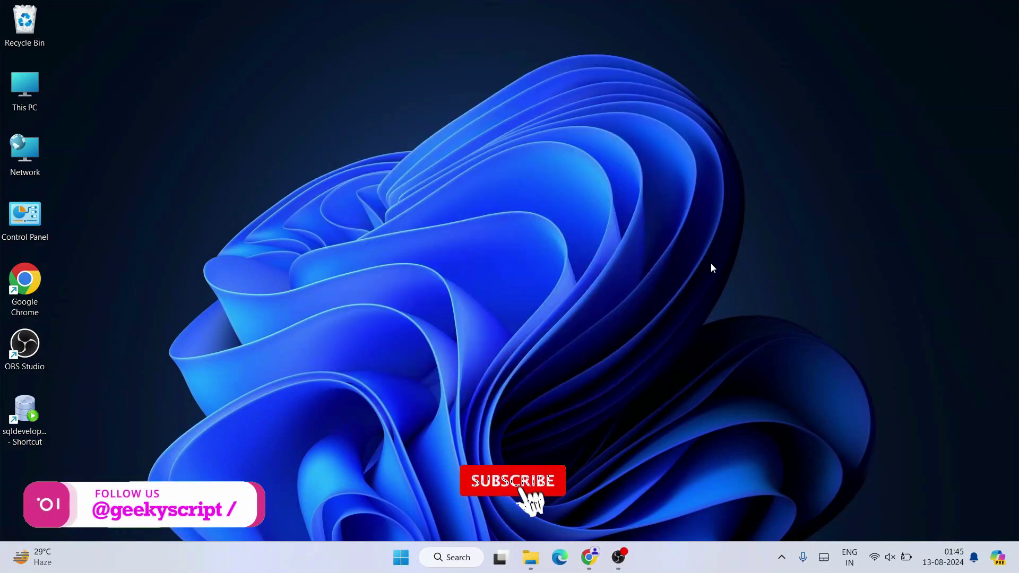
# Restore the Google Chrome window from the taskbar
pyautogui.click(587, 557)
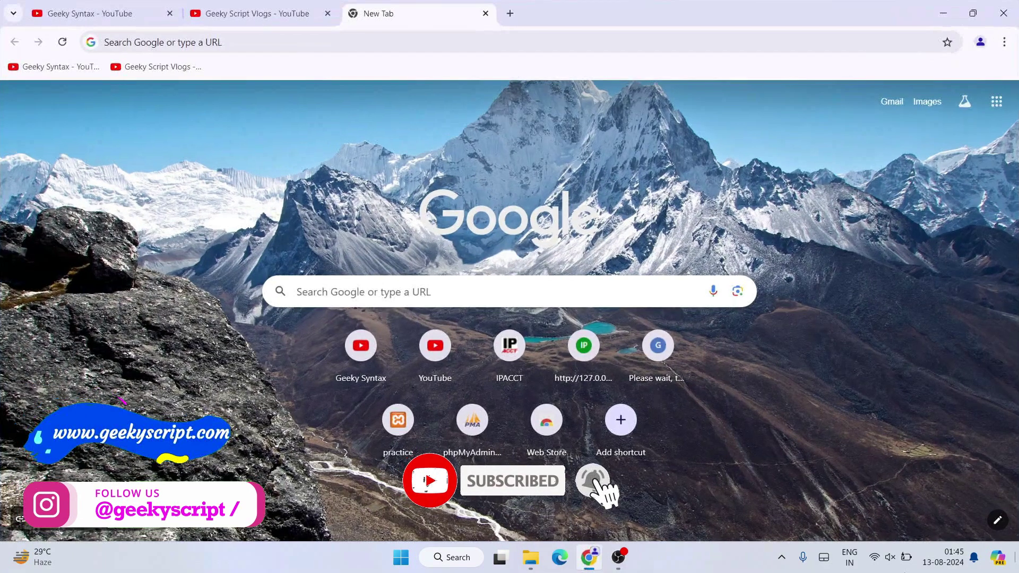
# Search Google for 'pycharm download' and open the official JetBrains PyCharm download result
pyautogui.click(177, 42)
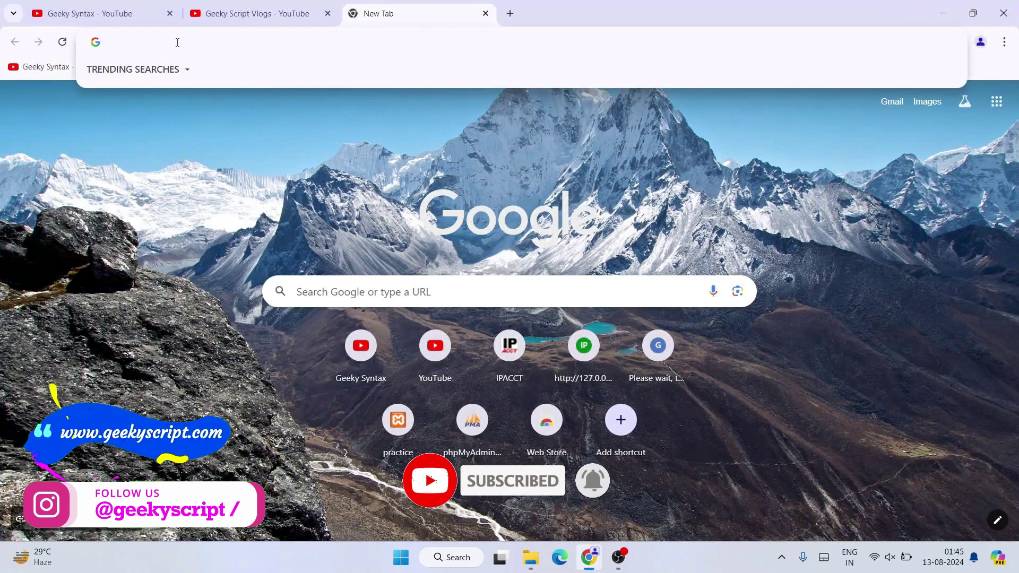
pyautogui.write('pycharm')
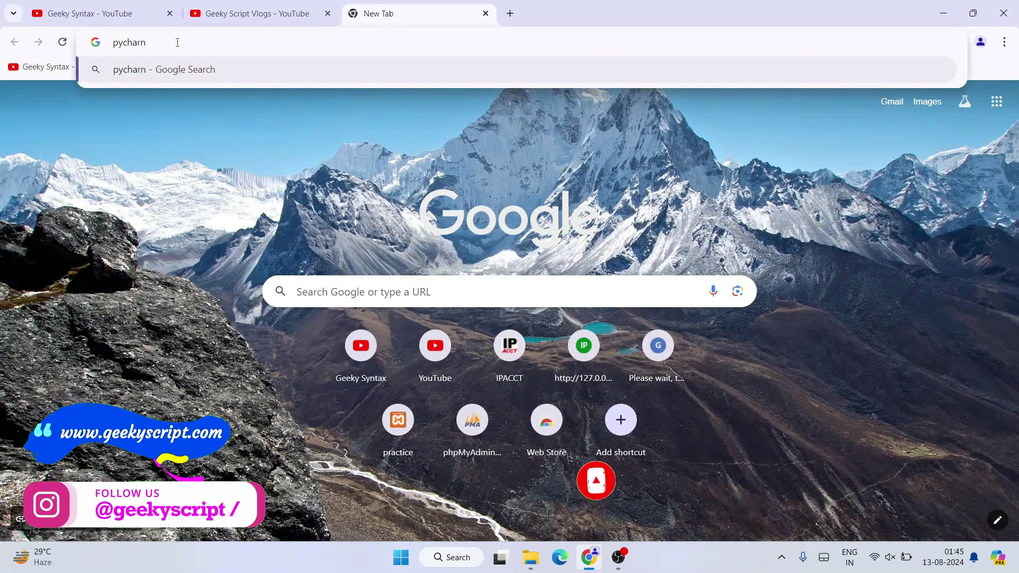
pyautogui.write(' download')
pyautogui.press('Return')
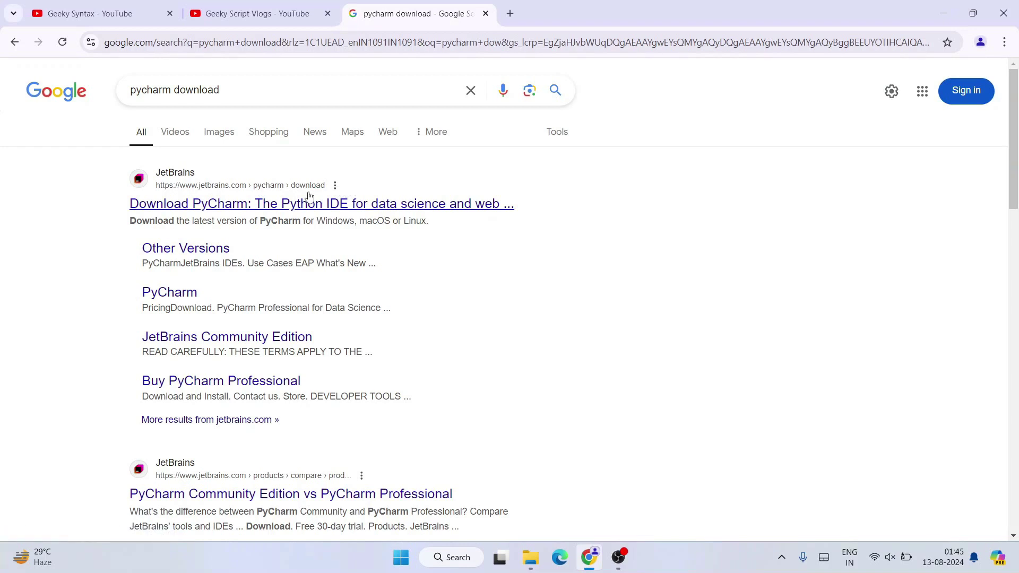
pyautogui.click(194, 207)
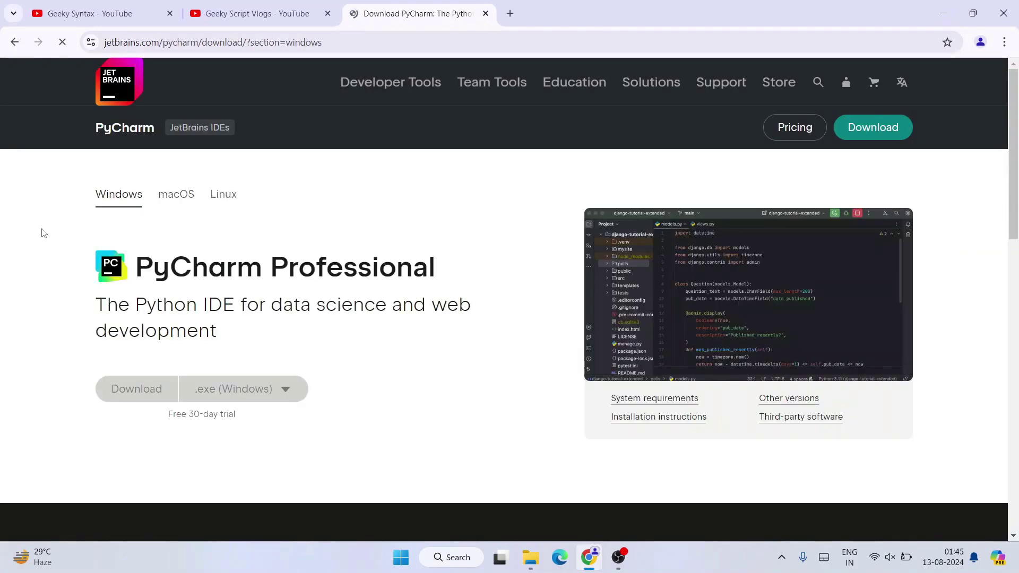
# Compare the Windows, macOS and Linux download tabs, ending back on Windows
pyautogui.click(350, 33)
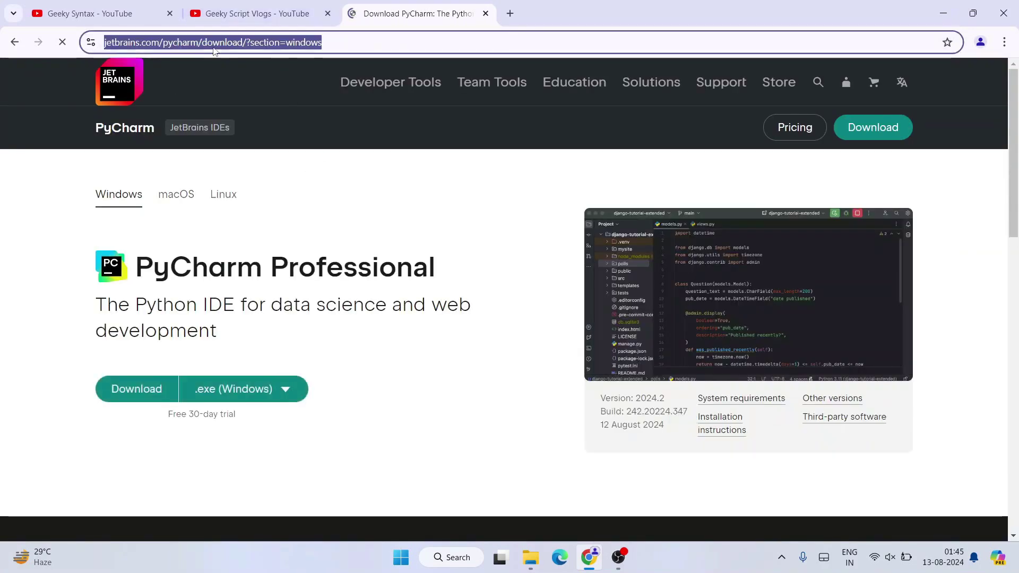
pyautogui.click(353, 191)
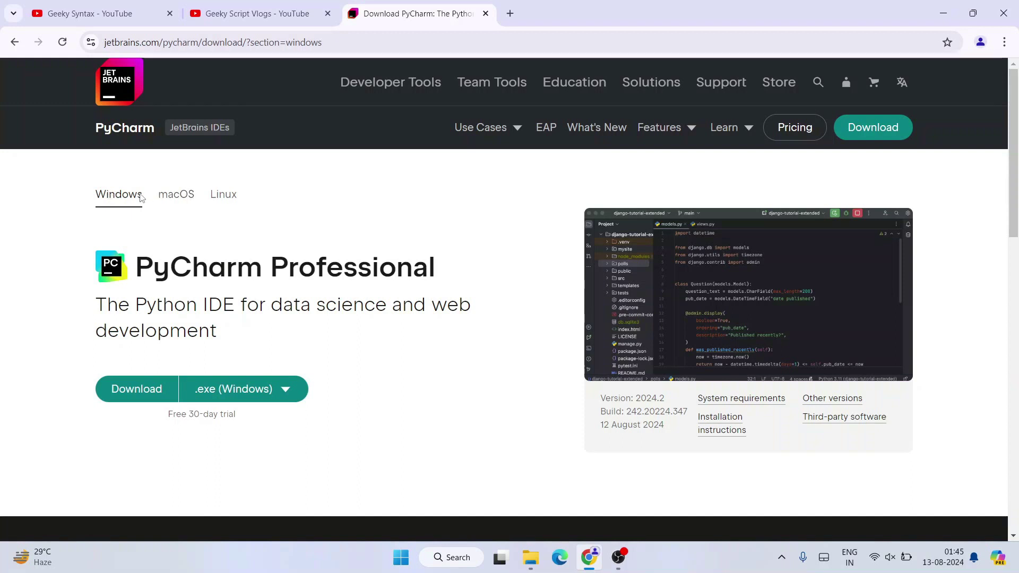
pyautogui.click(174, 195)
pyautogui.click(229, 196)
pyautogui.click(175, 198)
pyautogui.click(124, 199)
pyautogui.click(177, 196)
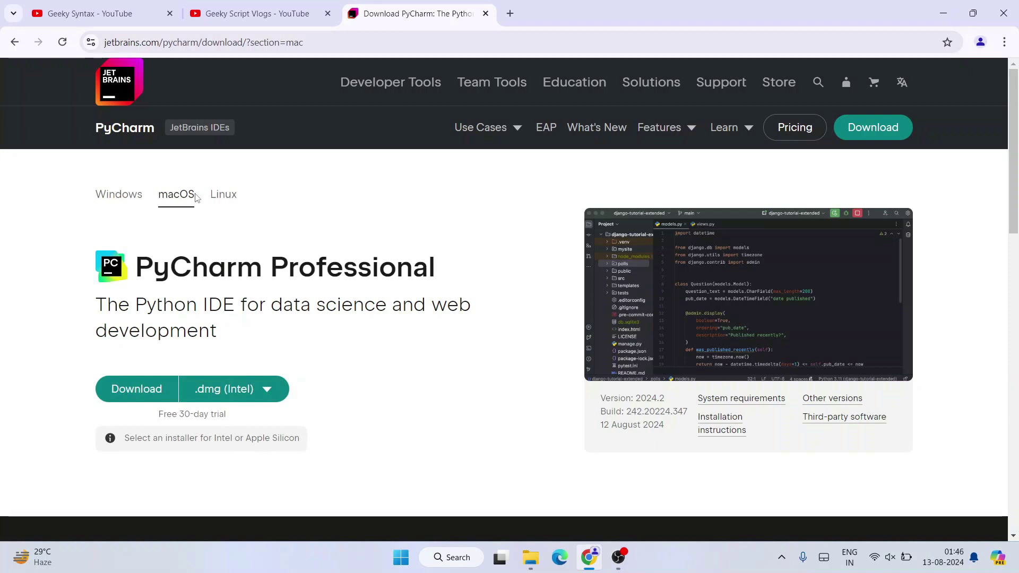
pyautogui.click(104, 198)
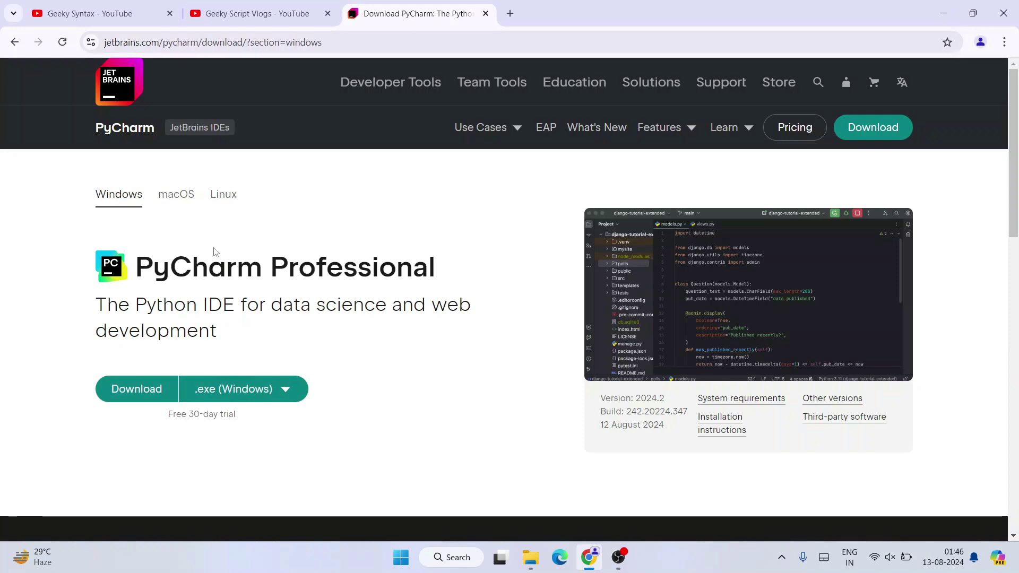
# Scroll down to PyCharm Community Edition and download its Windows installer
pyautogui.moveTo(150, 265); pyautogui.dragTo(432, 266)
pyautogui.click(390, 260)
pyautogui.scroll(-8, 393, 259)
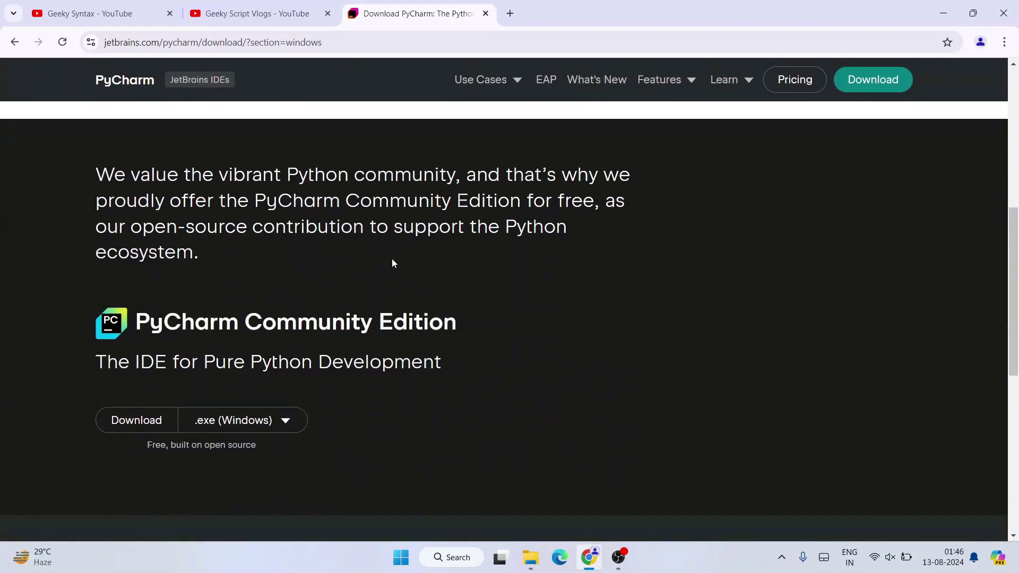
pyautogui.moveTo(137, 264); pyautogui.dragTo(505, 258)
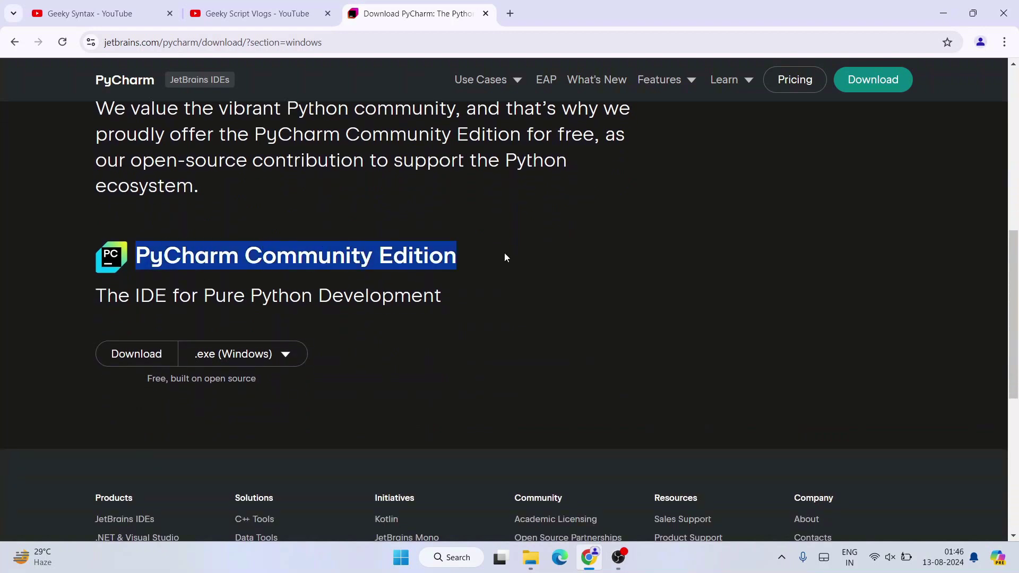
pyautogui.click(504, 253)
pyautogui.click(134, 357)
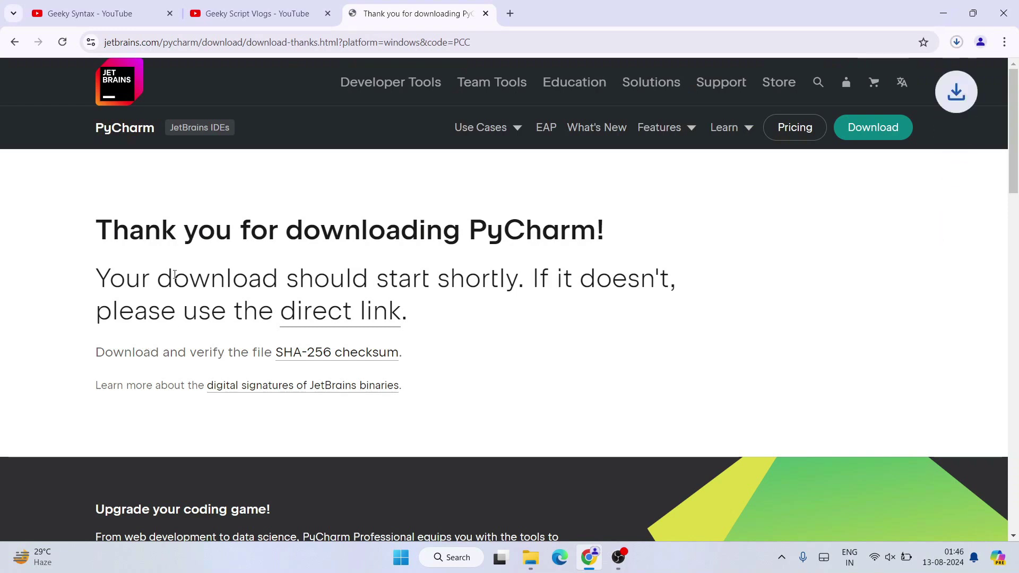
# Cancel the pycharm-community-2024.2.exe download and minimize Chrome to show the desktop
pyautogui.moveTo(113, 229); pyautogui.dragTo(620, 229)
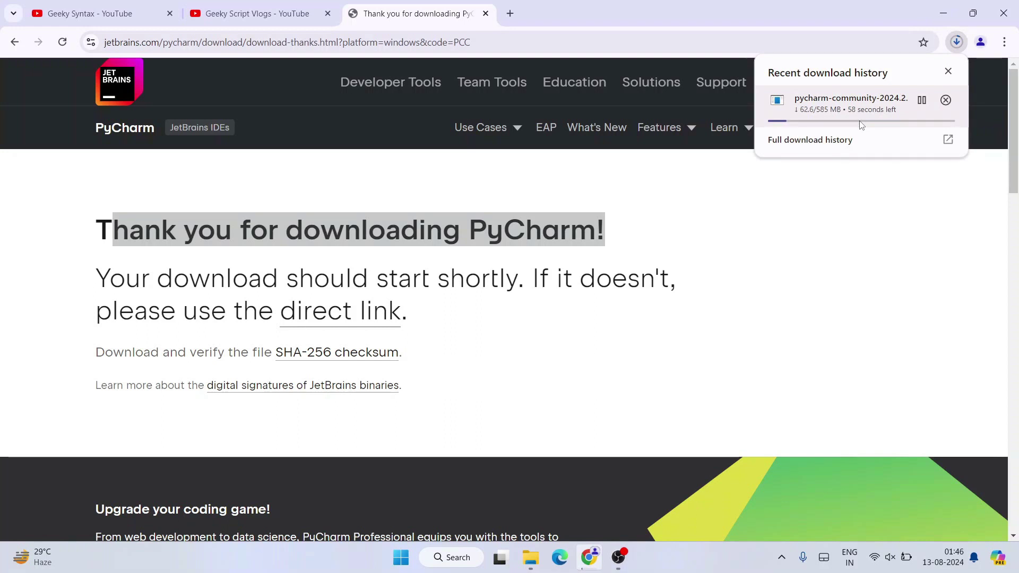
pyautogui.click(945, 100)
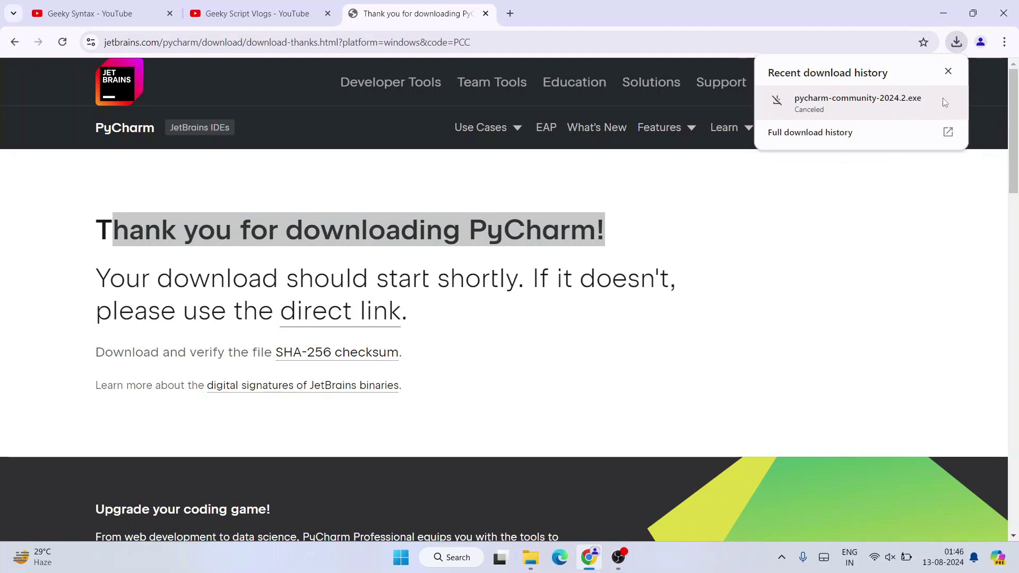
pyautogui.click(942, 207)
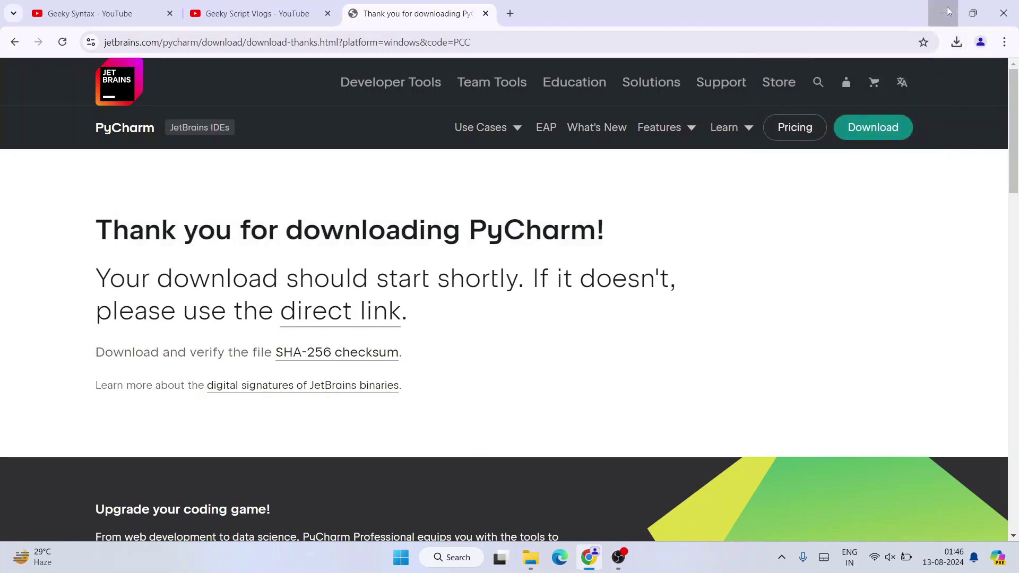
pyautogui.click(944, 13)
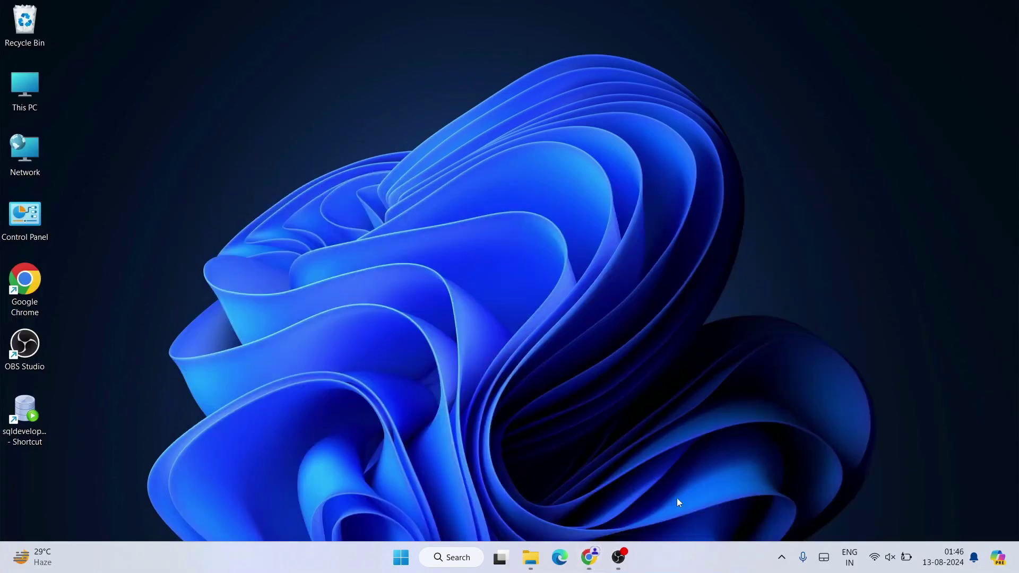
# Launch pycharm-community-2024.2.exe from Downloads\files and reposition the setup window slightly
pyautogui.click(531, 557)
pyautogui.click(178, 149)
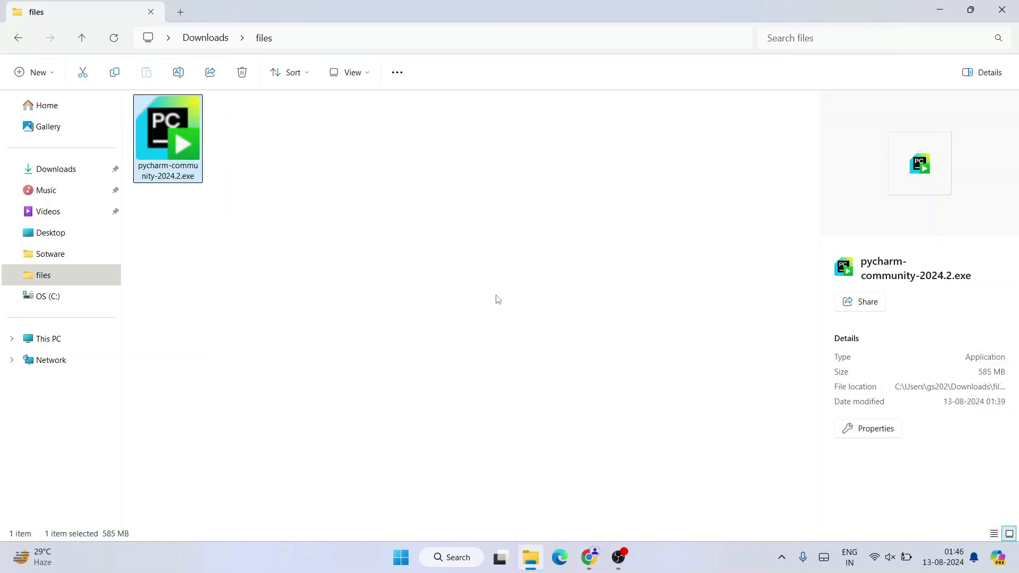
pyautogui.doubleClick(180, 131)
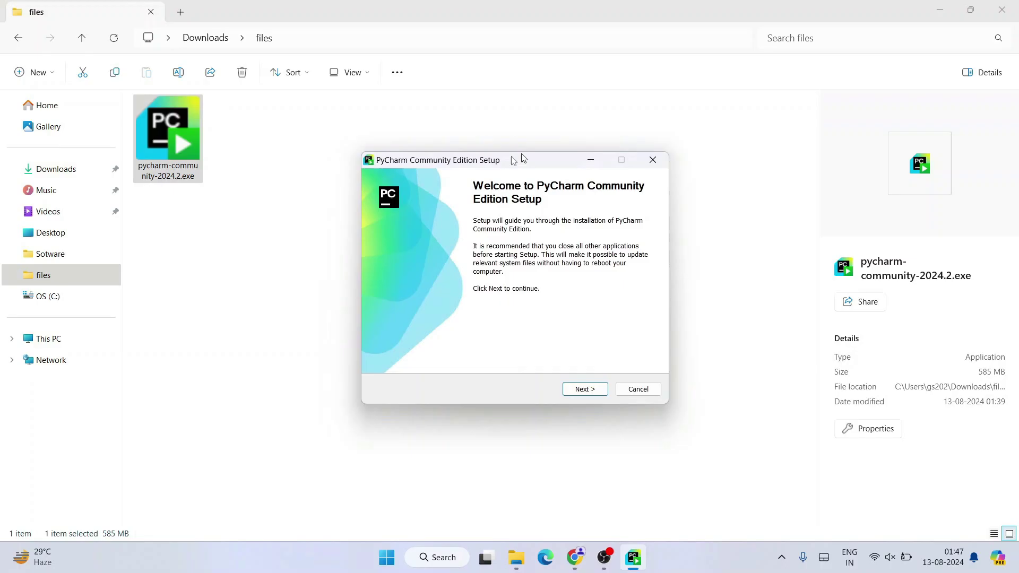
pyautogui.moveTo(522, 158); pyautogui.dragTo(514, 145)
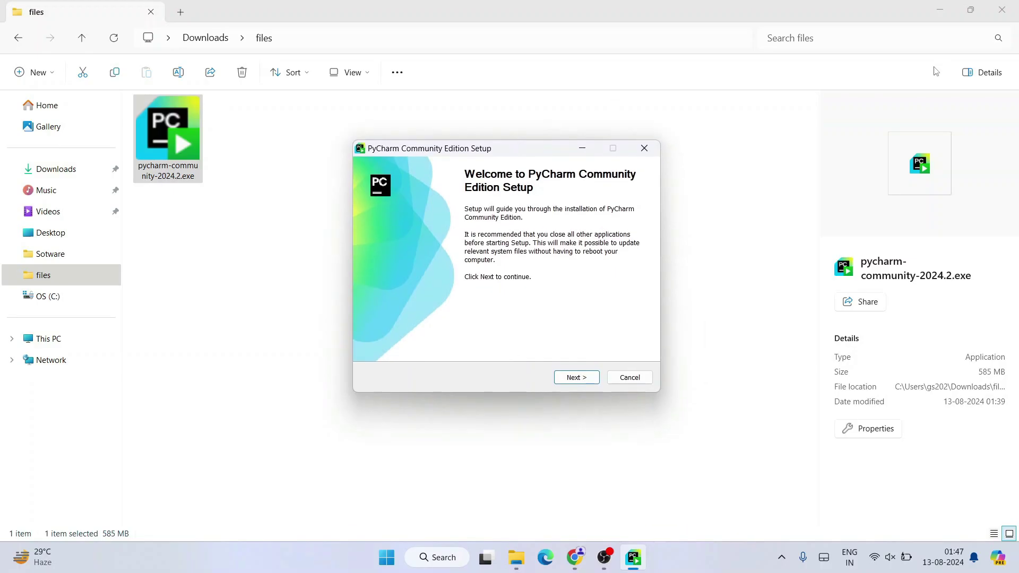
# Inspect the destination folder path and keep the default Program Files\JetBrains location
pyautogui.click(941, 10)
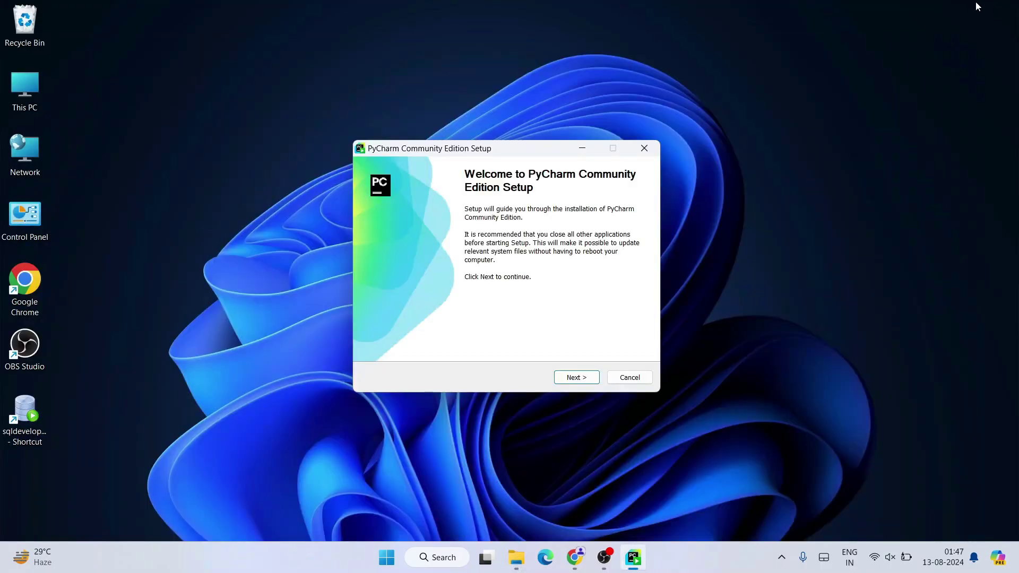
pyautogui.click(576, 377)
pyautogui.moveTo(533, 300); pyautogui.dragTo(358, 299)
pyautogui.click(449, 302)
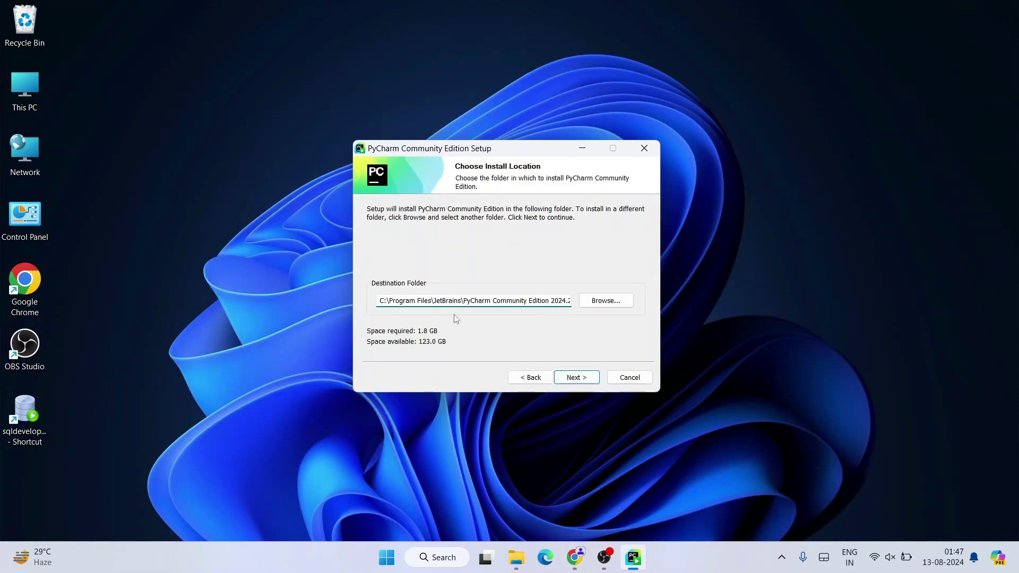
pyautogui.moveTo(381, 300); pyautogui.dragTo(472, 301)
pyautogui.click(453, 302)
pyautogui.moveTo(464, 300); pyautogui.dragTo(580, 301)
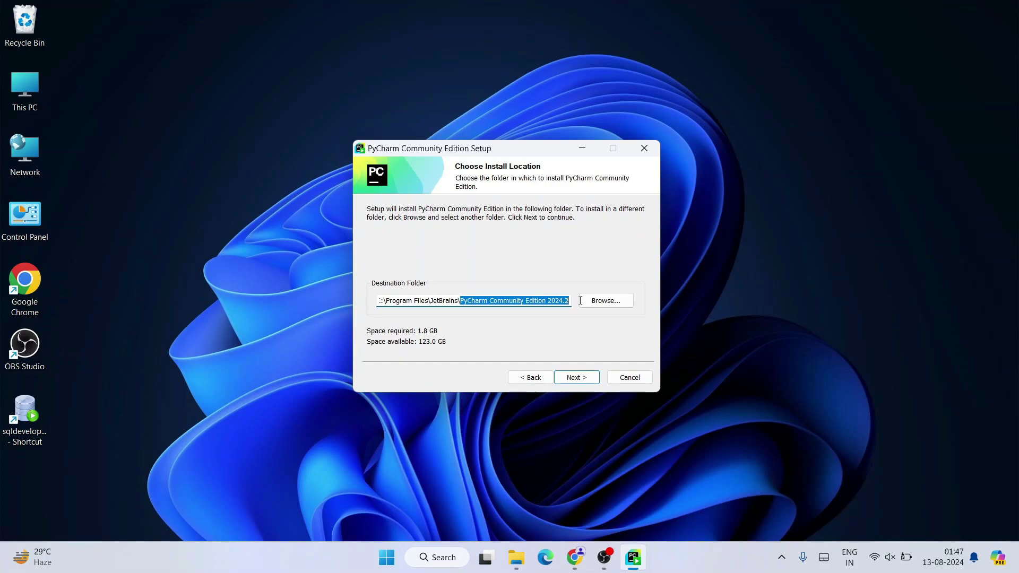
pyautogui.click(563, 300)
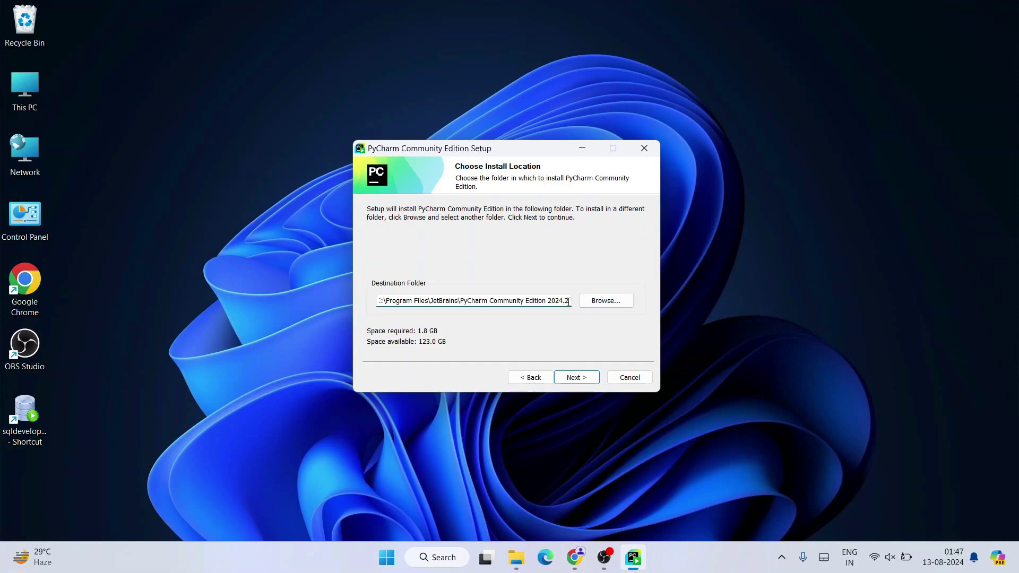
pyautogui.moveTo(568, 300); pyautogui.dragTo(345, 290)
pyautogui.click(444, 300)
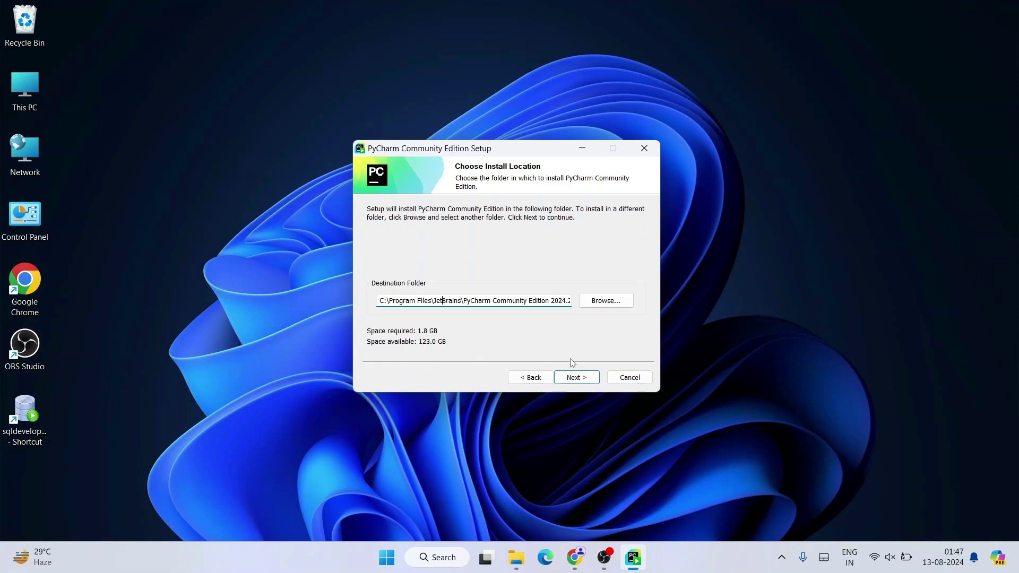
pyautogui.click(586, 378)
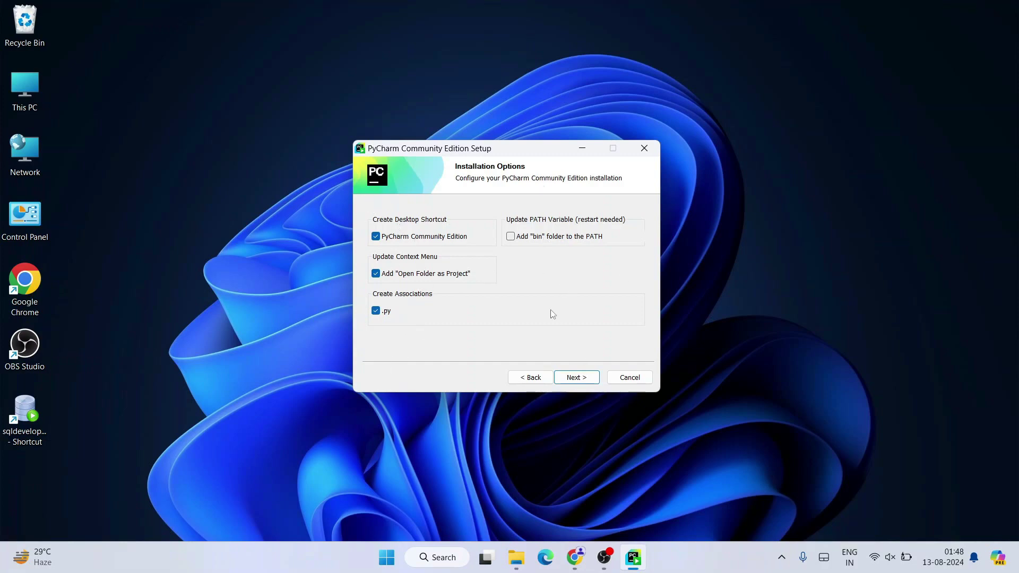
# Enable adding the "bin" folder to PATH and continue to the Start Menu folder page
pyautogui.click(525, 237)
pyautogui.click(592, 381)
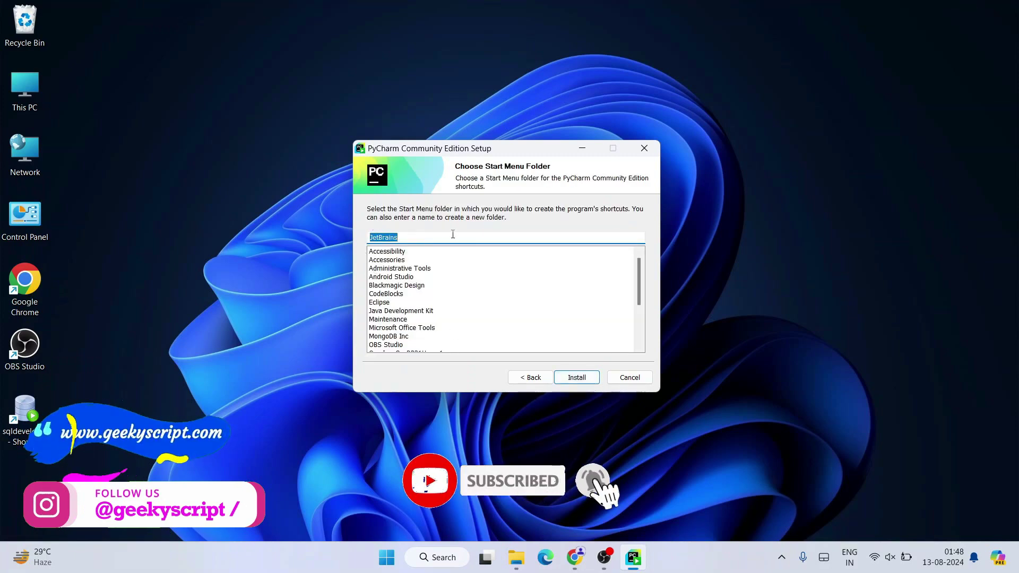
# Start installing and move the new PyCharm desktop shortcut beside This PC
pyautogui.click(583, 373)
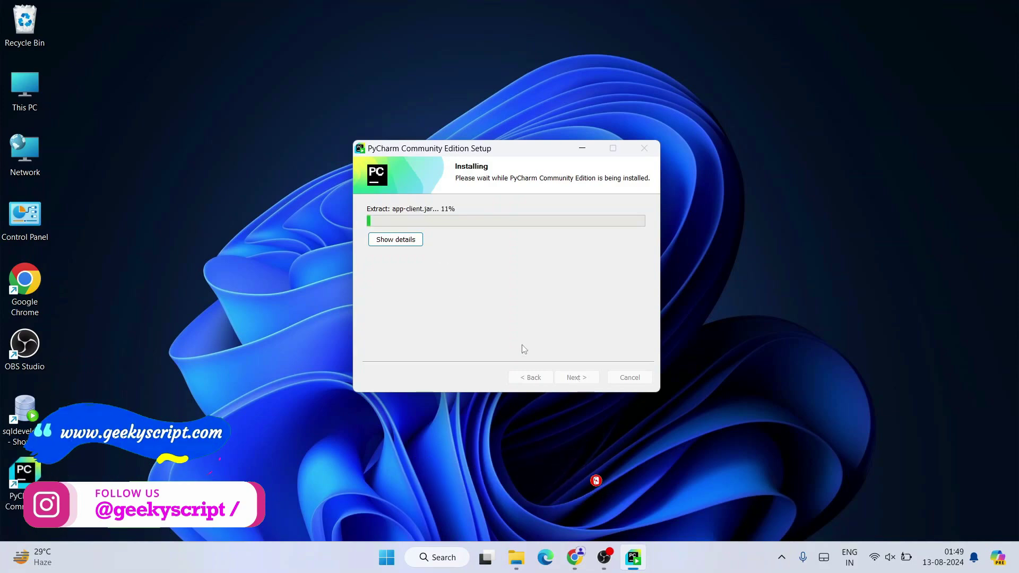
pyautogui.moveTo(27, 472); pyautogui.dragTo(90, 90)
pyautogui.click(120, 137)
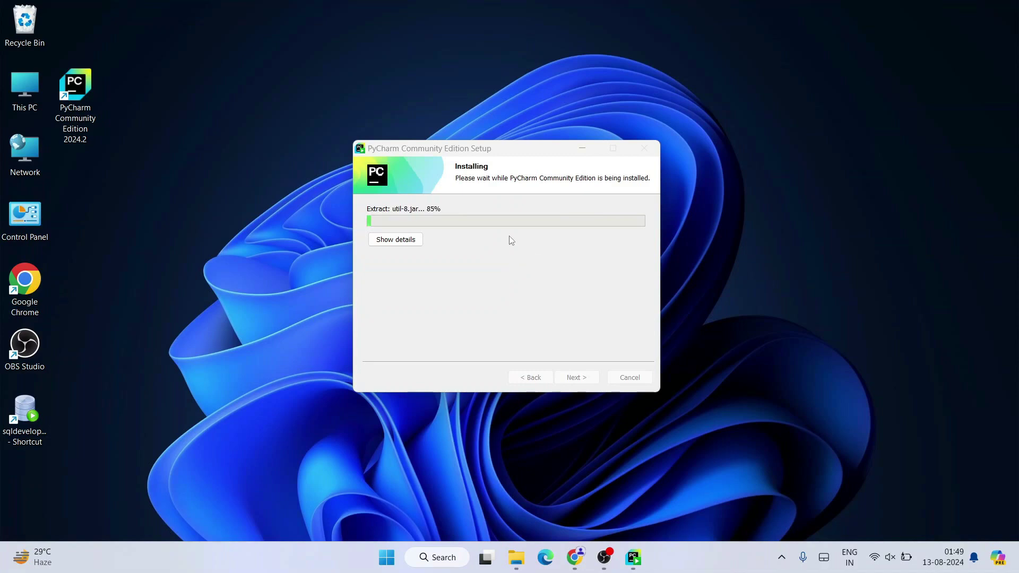
pyautogui.click(574, 556)
# Look over the Geeky Syntax YouTube channel page, highlighting its name
pyautogui.click(101, 13)
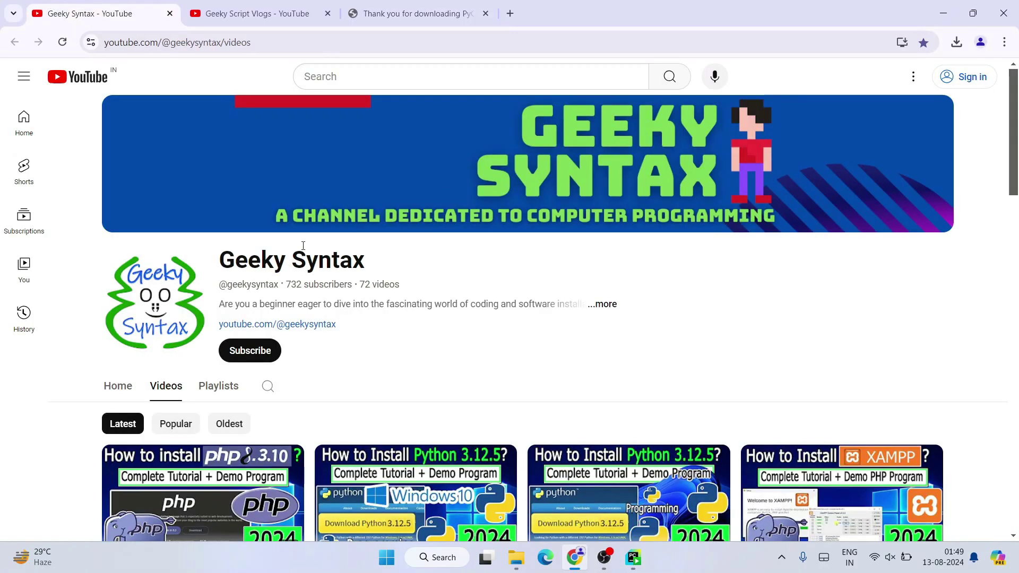
pyautogui.moveTo(230, 251); pyautogui.dragTo(569, 255)
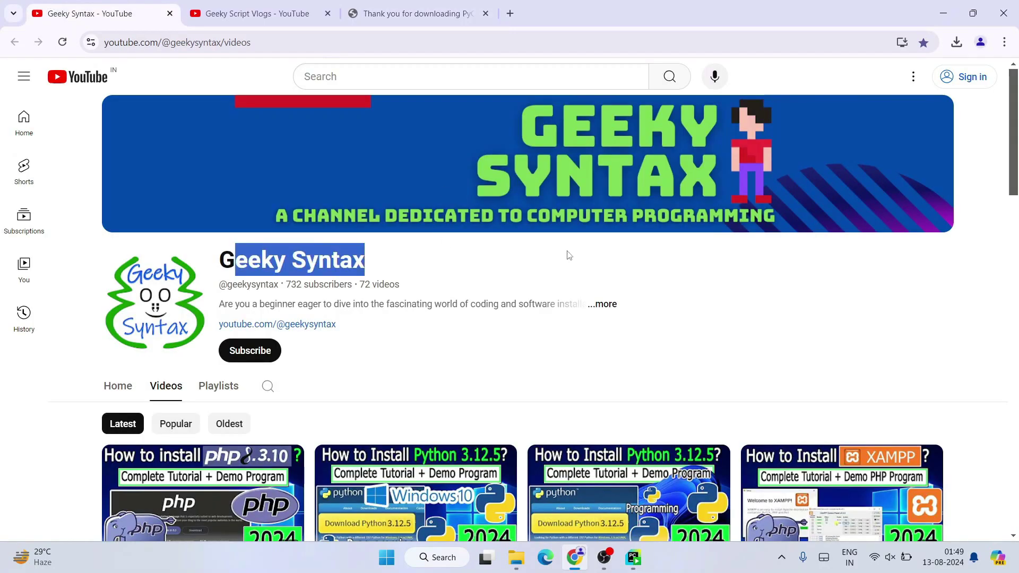
pyautogui.scroll(-10, 569, 257)
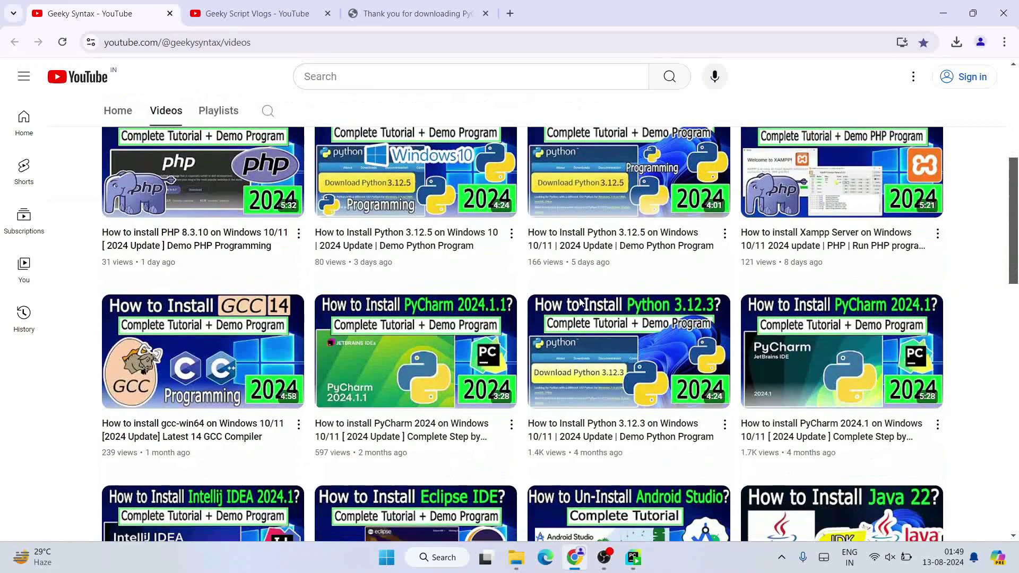
pyautogui.scroll(10, 580, 303)
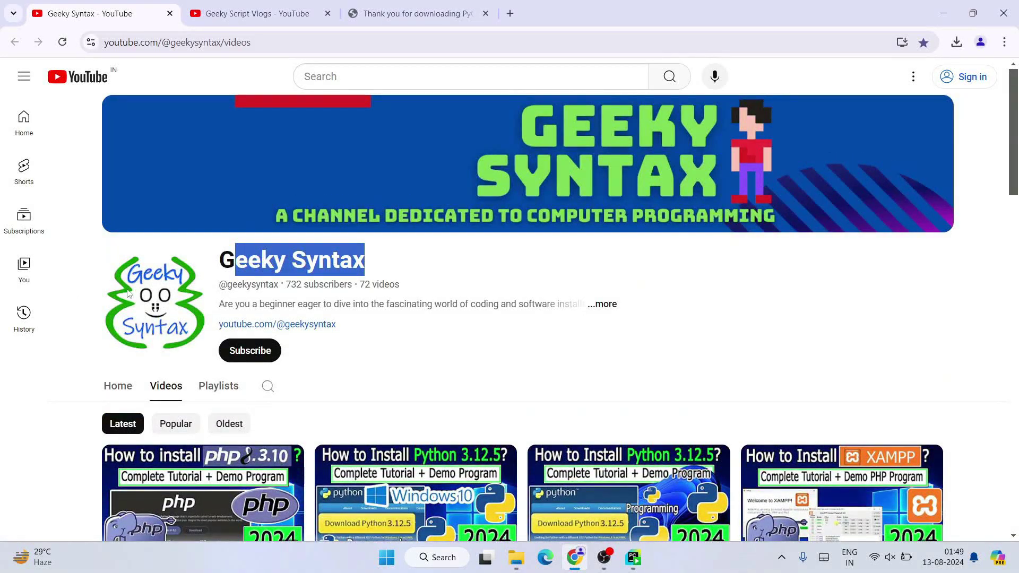
pyautogui.click(443, 264)
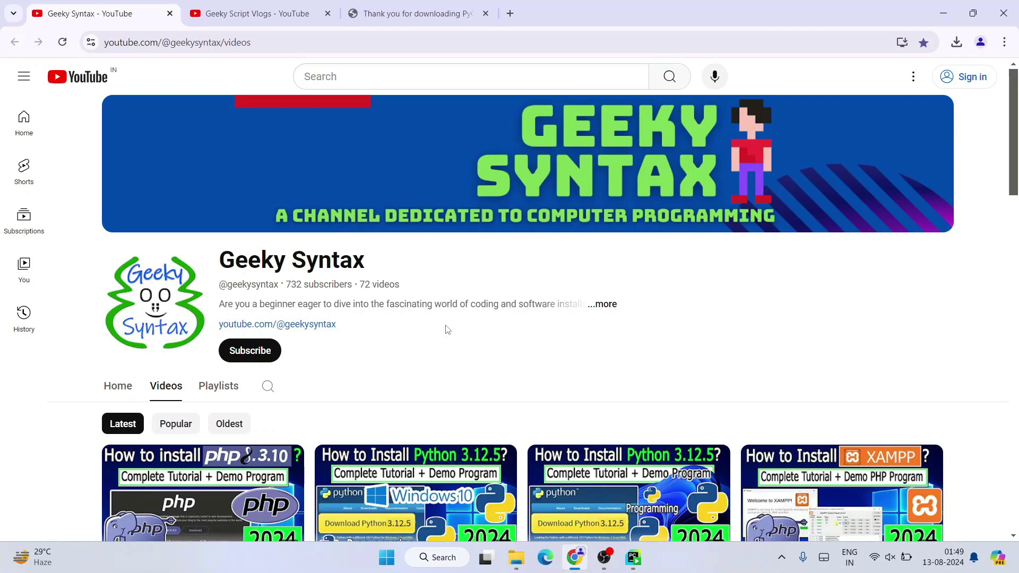
# View the Geeky Script Vlogs channel page, then minimize Chrome
pyautogui.click(293, 14)
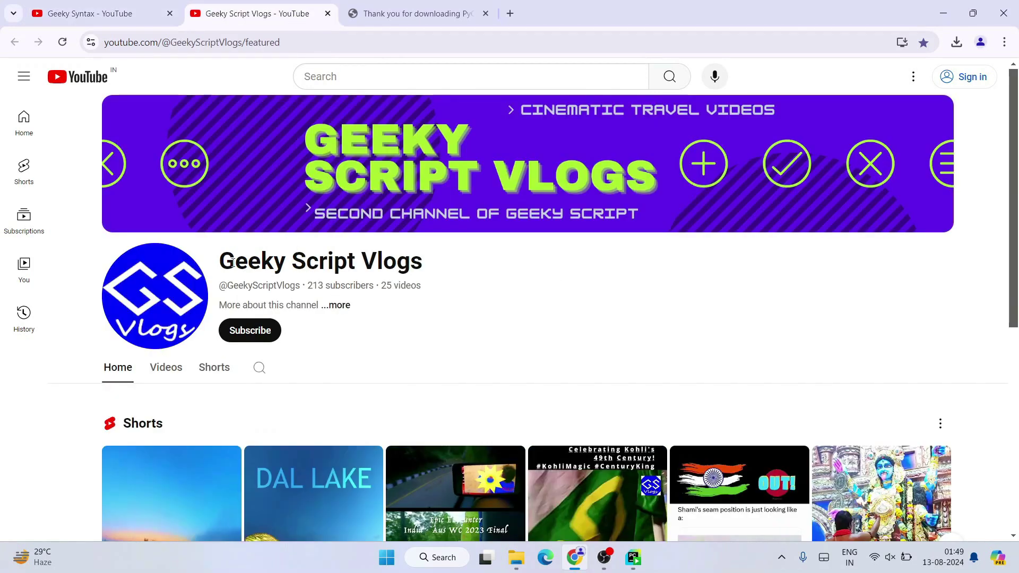
pyautogui.moveTo(233, 263); pyautogui.dragTo(568, 240)
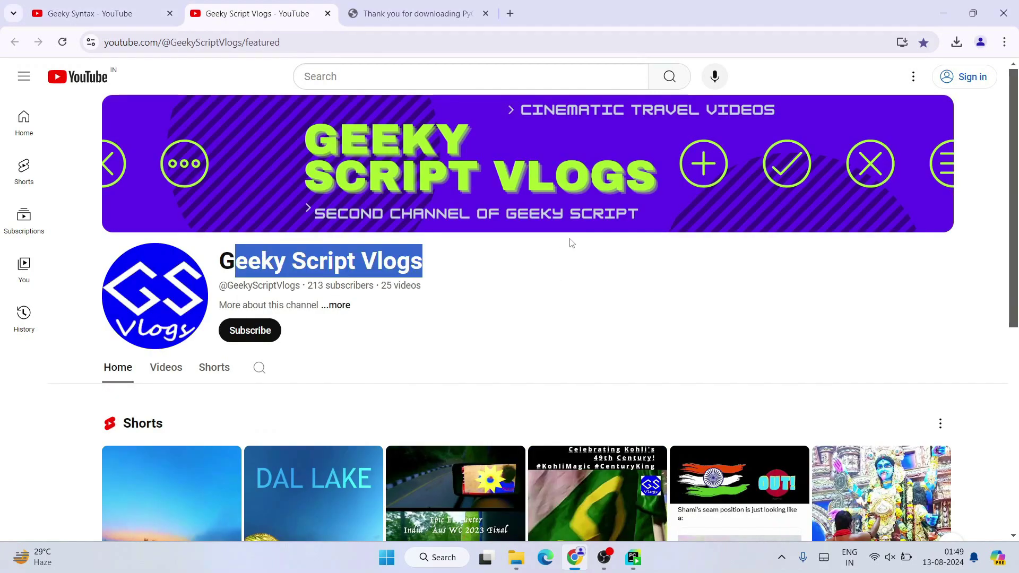
pyautogui.click(475, 269)
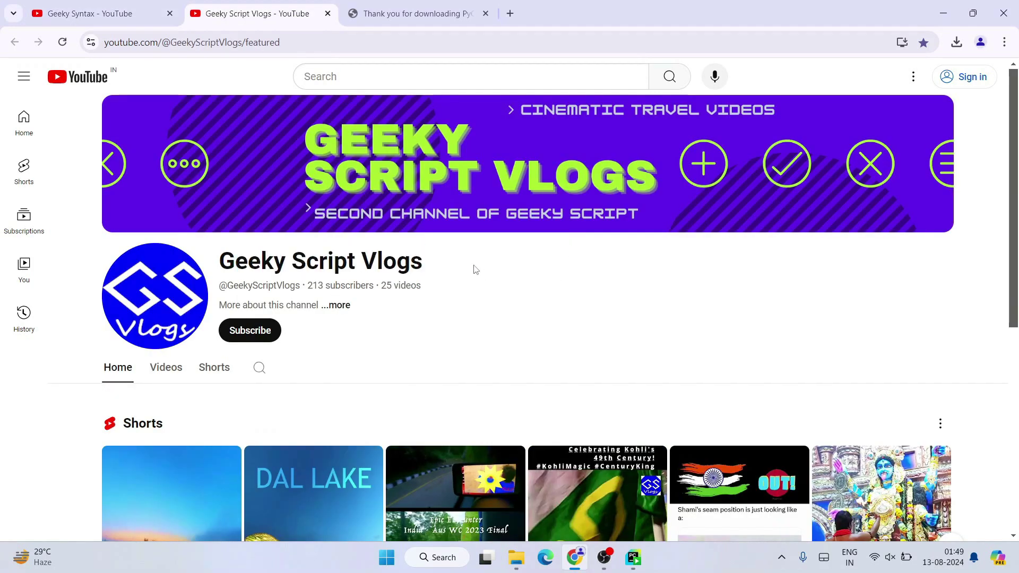
pyautogui.click(944, 16)
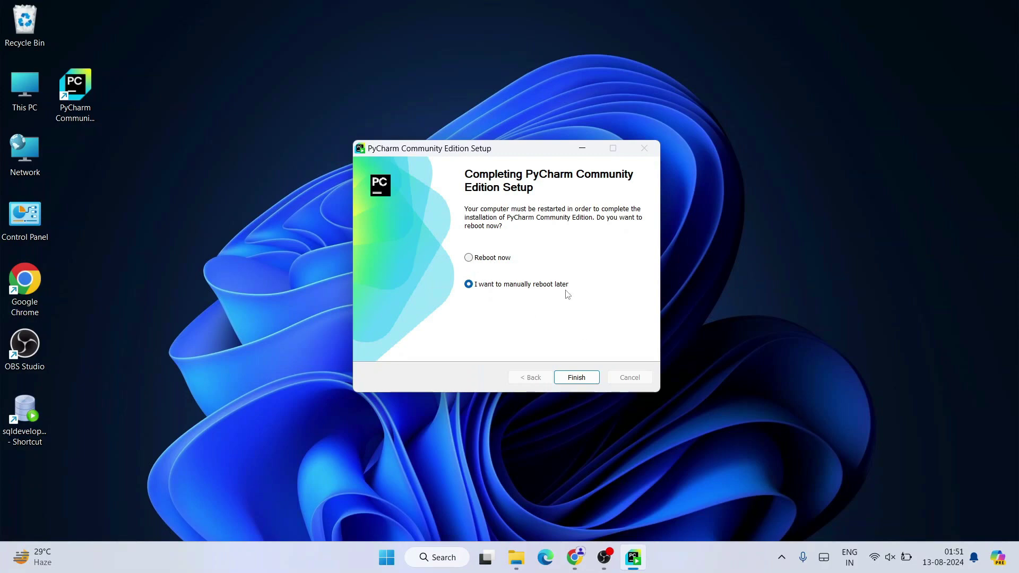
# Choose 'Reboot now', finish the PyCharm setup, and select the new desktop shortcut
pyautogui.click(500, 262)
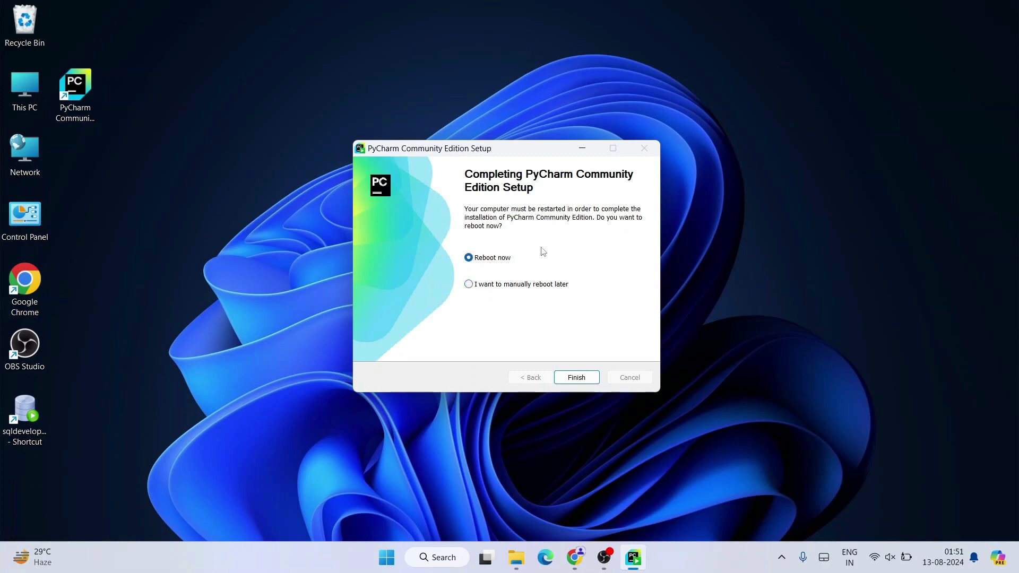
pyautogui.click(578, 378)
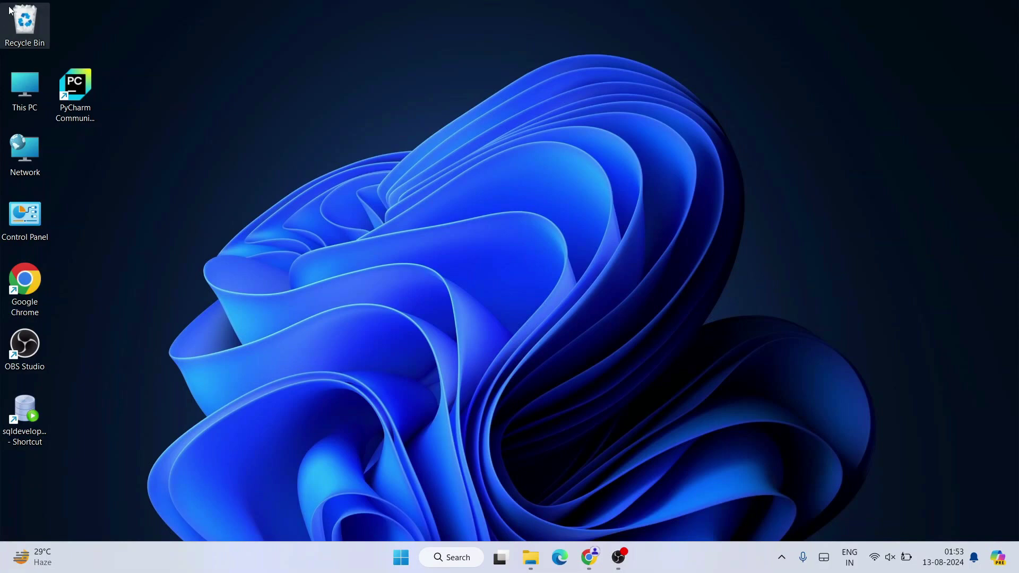
pyautogui.click(90, 81)
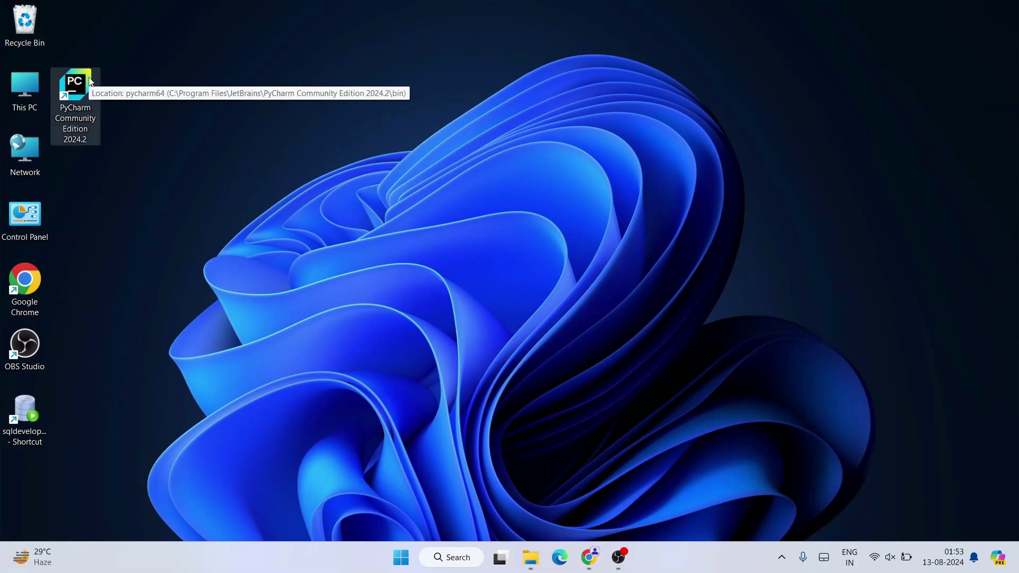
# Launch PyCharm Community Edition 2024.2 and skip importing settings from another editor
pyautogui.doubleClick(80, 94)
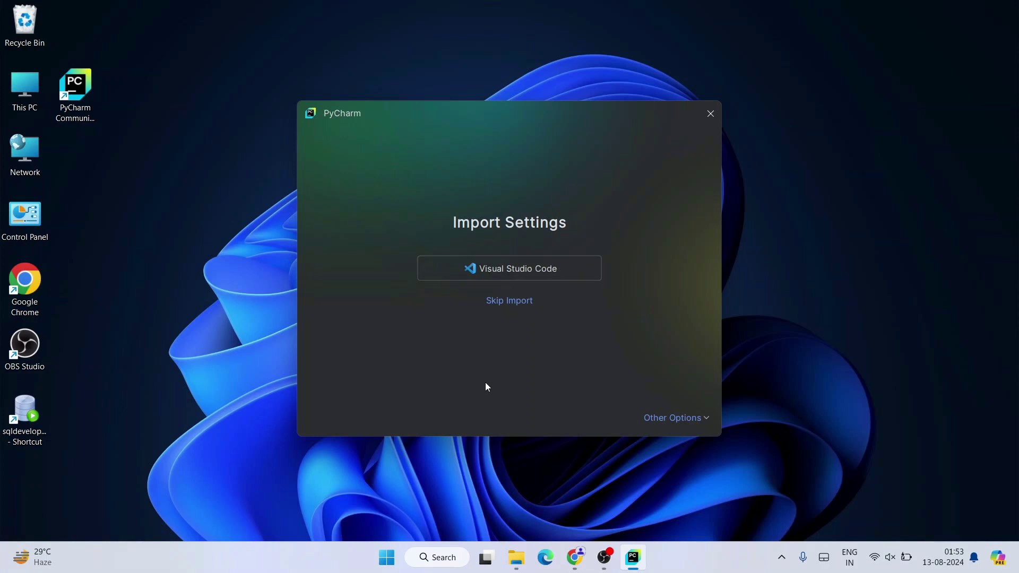
pyautogui.click(515, 306)
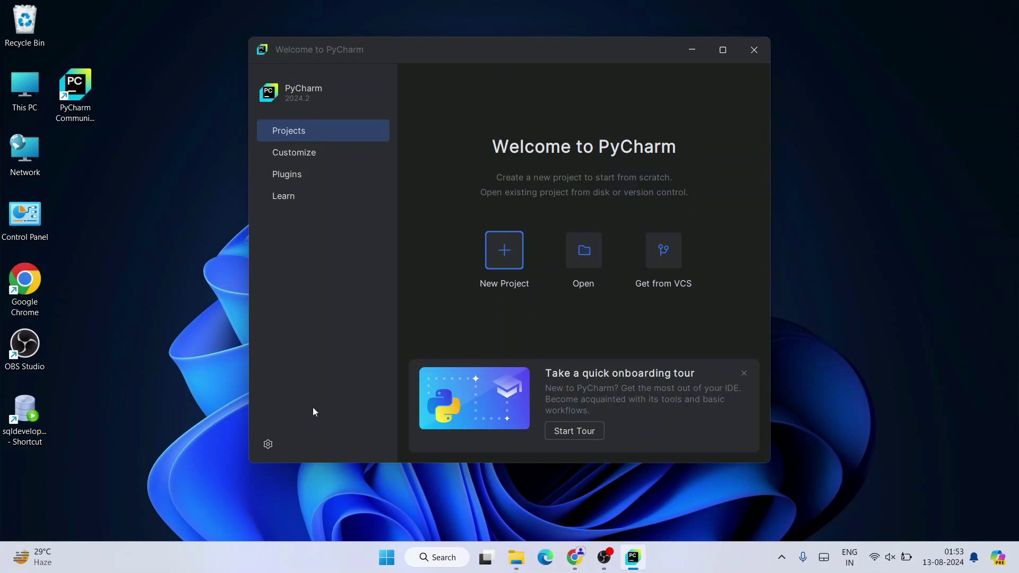
# Start a new project named HelloWorldProject in the PycharmProjects folder
pyautogui.click(511, 254)
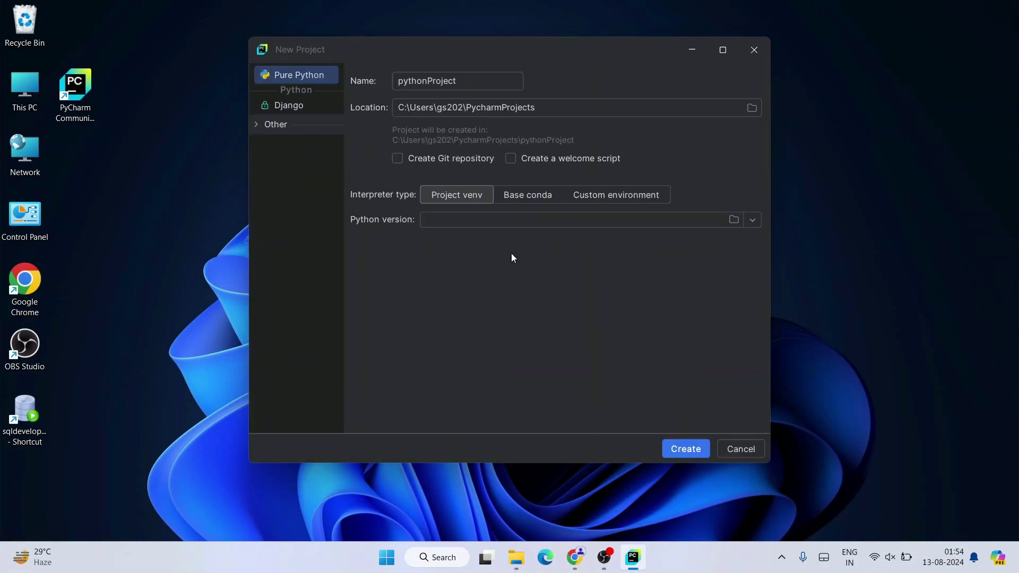
pyautogui.moveTo(359, 57)
pyautogui.mouseDown()
pyautogui.moveTo(446, 2)
pyautogui.moveTo(310, 44)
pyautogui.moveTo(380, 72)
pyautogui.moveTo(371, 58)
pyautogui.mouseUp()
pyautogui.click(440, 84)
pyautogui.hotkey('shift', 'Home')
pyautogui.write('HelloWor')
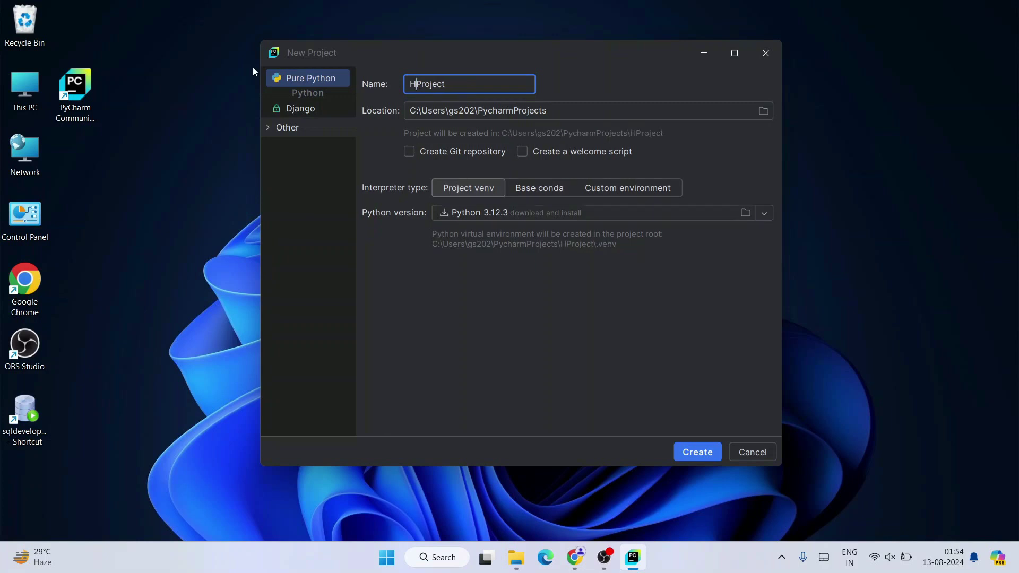
pyautogui.write('ld')
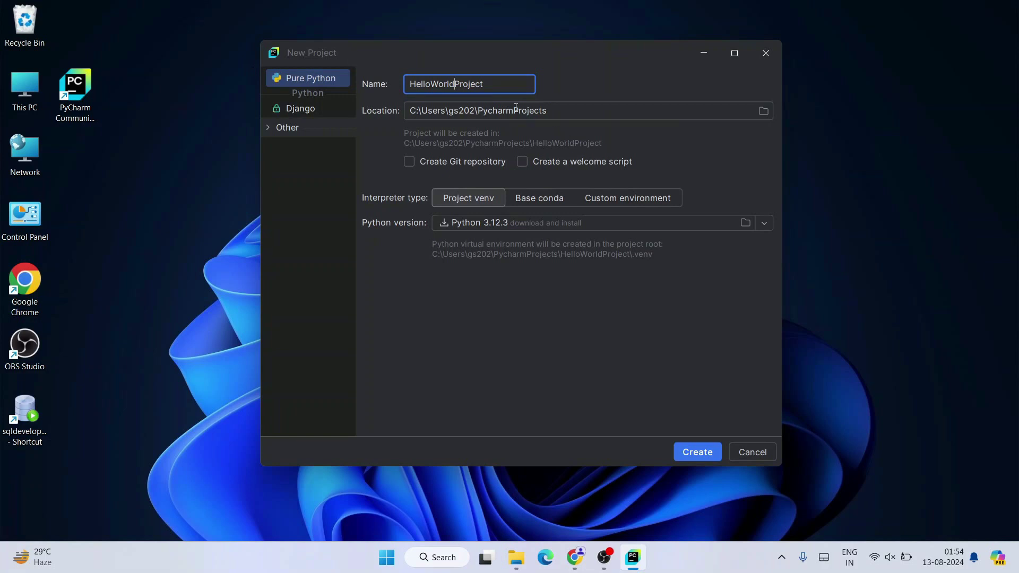
pyautogui.press('Tab')
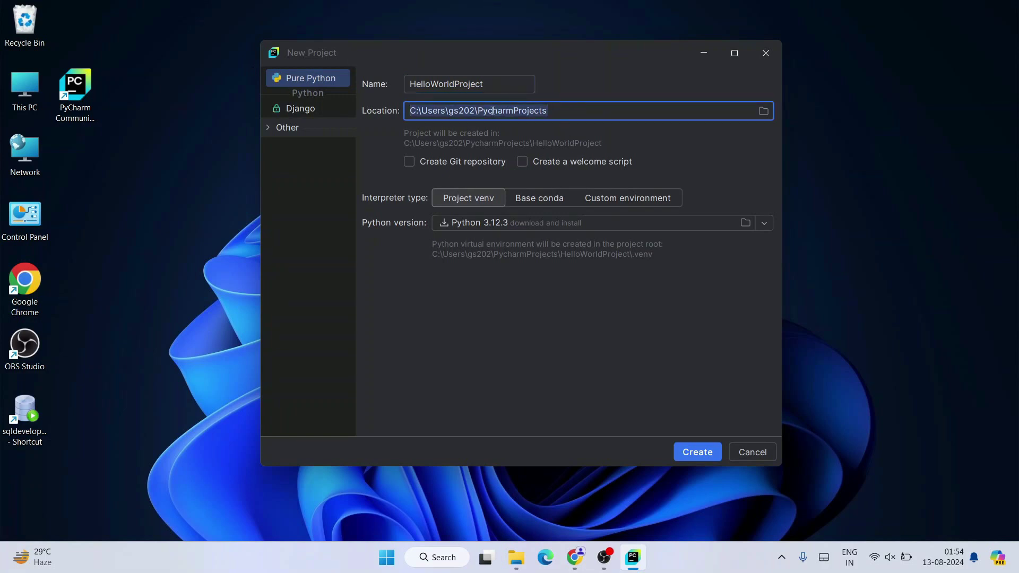
pyautogui.doubleClick(479, 111)
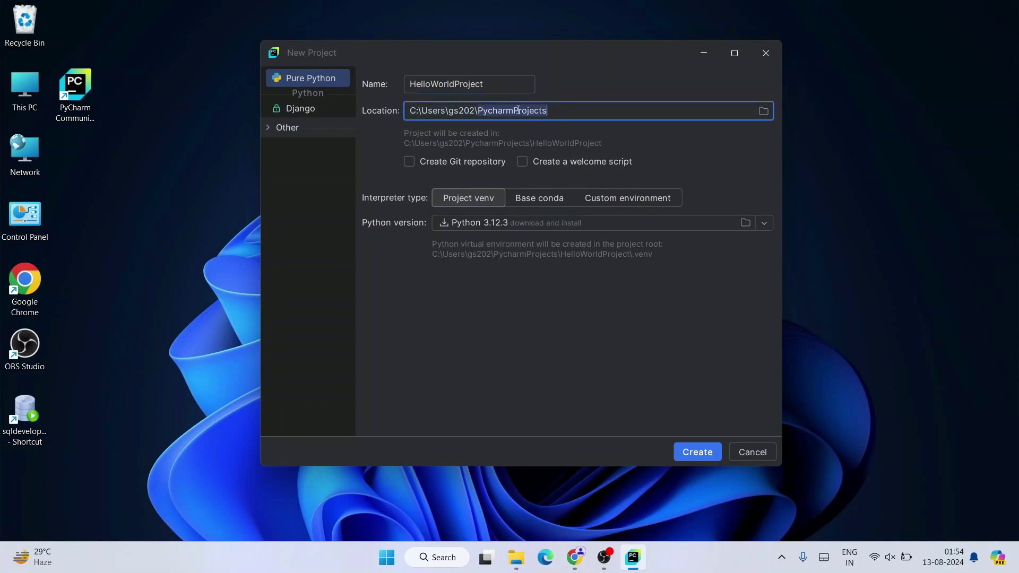
pyautogui.moveTo(435, 110); pyautogui.dragTo(502, 110)
pyautogui.click(501, 110)
pyautogui.hotkey('shift', 'Tab')
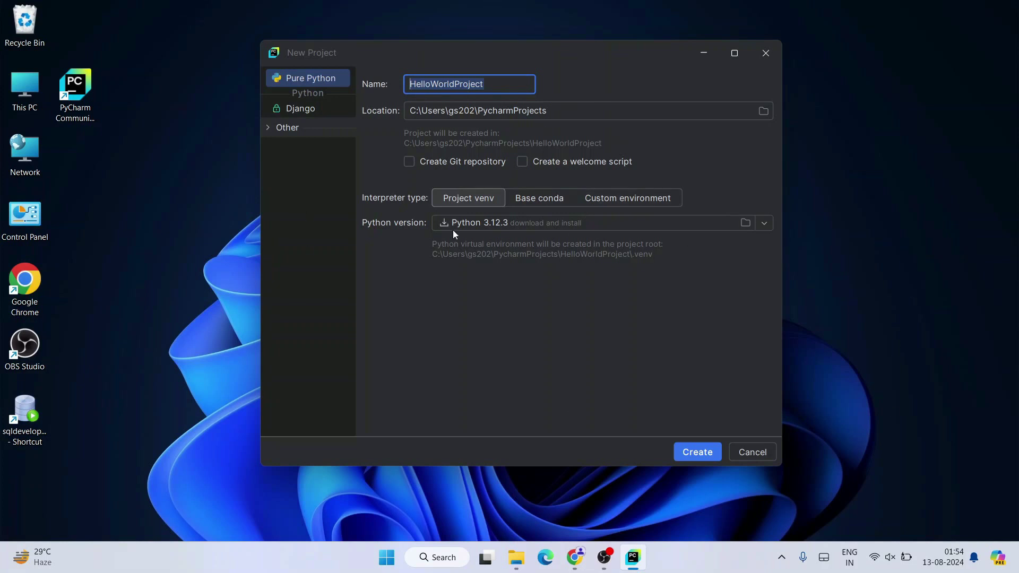
# Keep Python 3.12.3 for the virtual environment and create the project
pyautogui.click(595, 224)
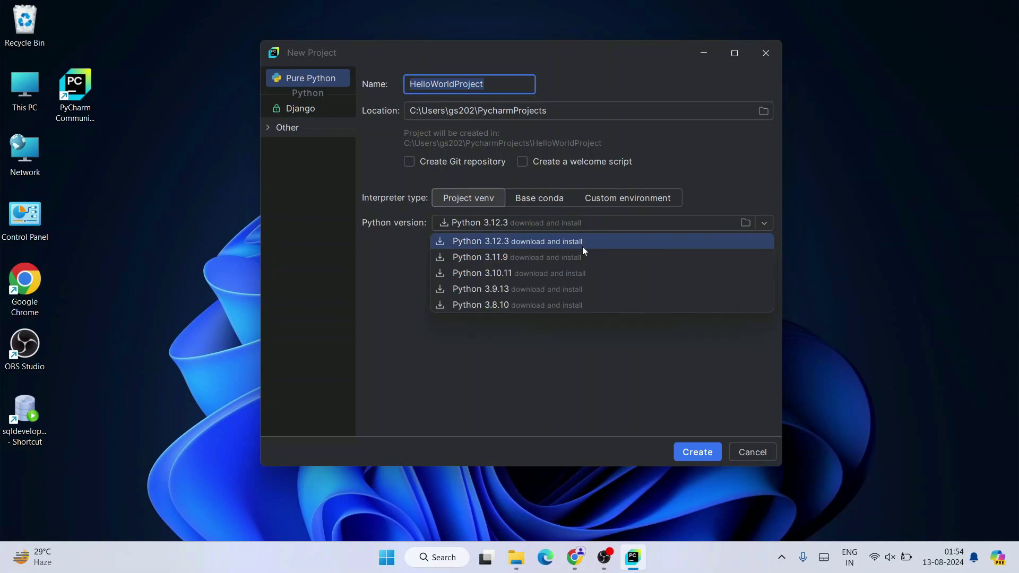
pyautogui.click(503, 402)
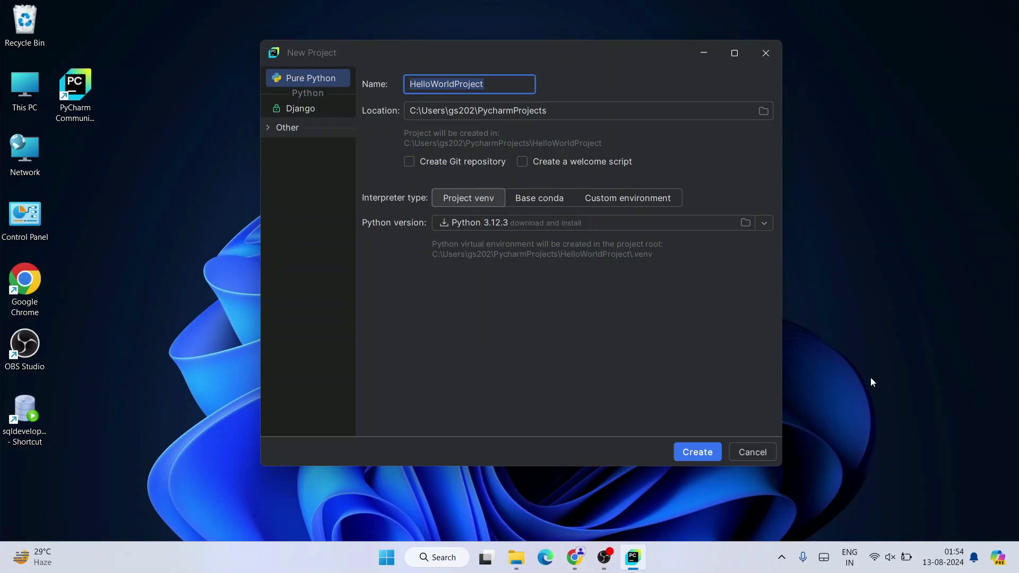
pyautogui.click(699, 451)
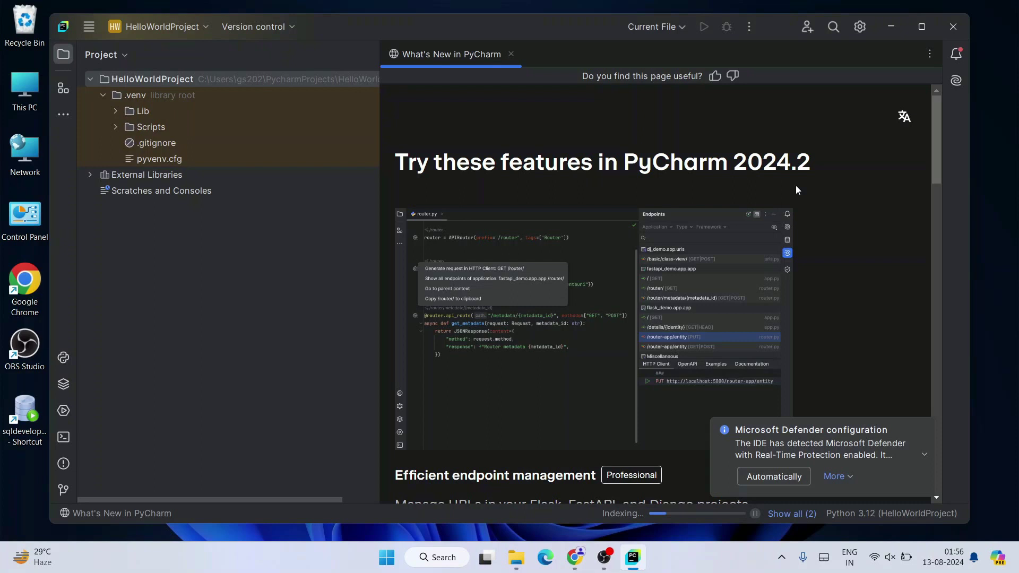
# Maximize the HelloWorldProject window and scroll down the What's New page
pyautogui.press('super+Up')
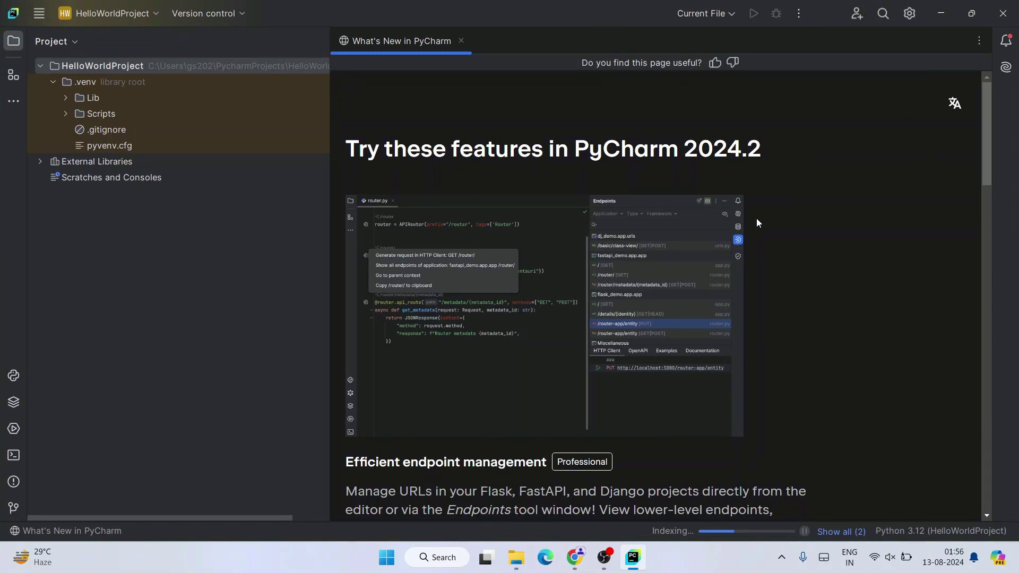
pyautogui.scroll(-15, 764, 215)
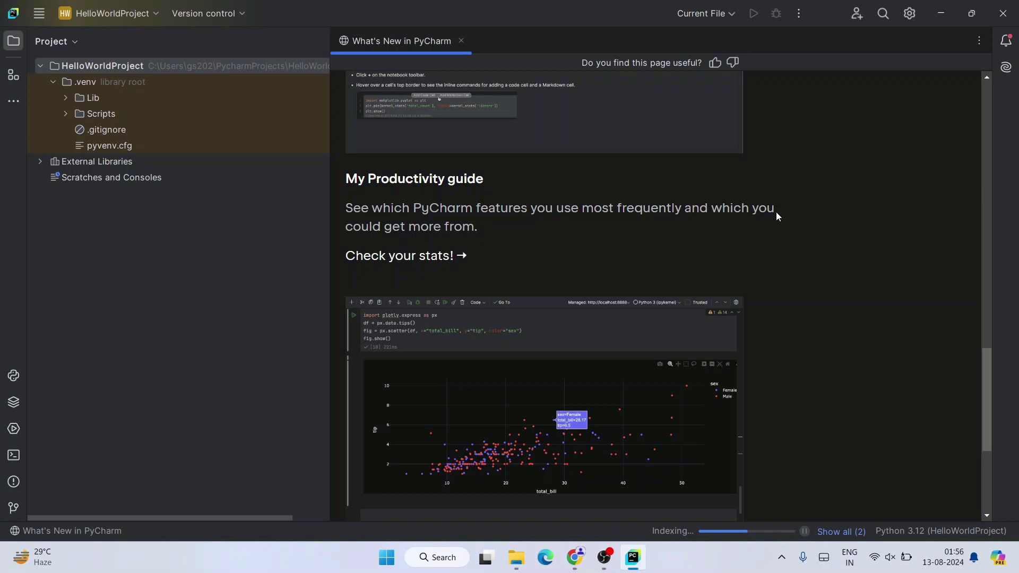
# Create a new Python file named main.py in the HelloWorldProject folder
pyautogui.scroll(-3, 776, 211)
pyautogui.rightClick(109, 63)
pyautogui.moveTo(213, 72)
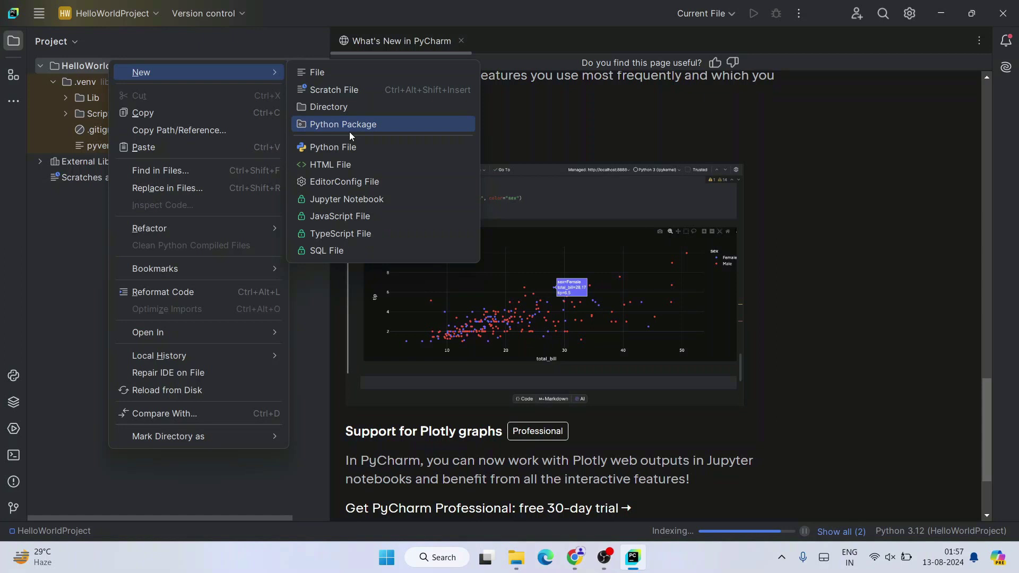
pyautogui.click(339, 147)
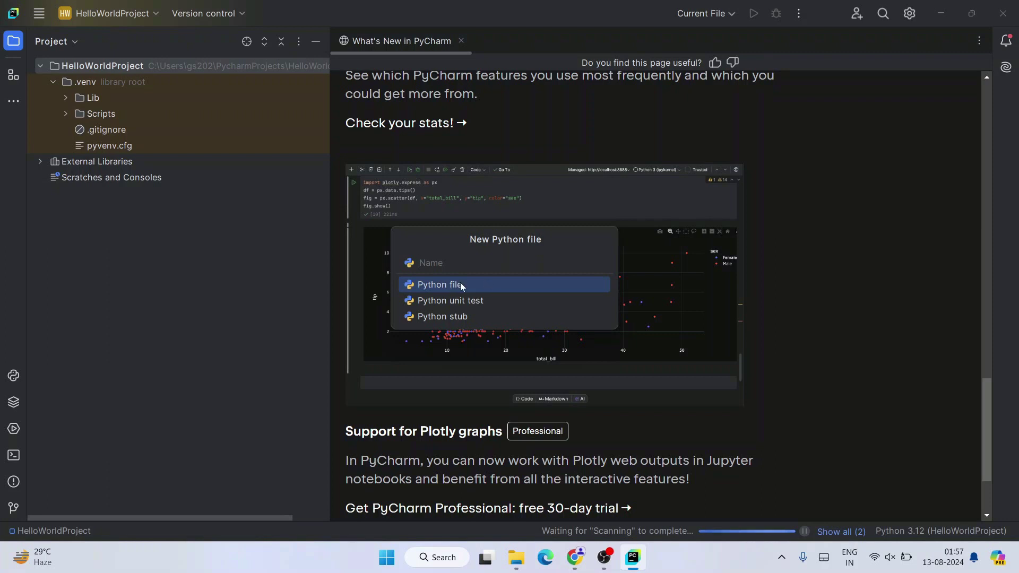
pyautogui.write('main.py')
pyautogui.press('Return')
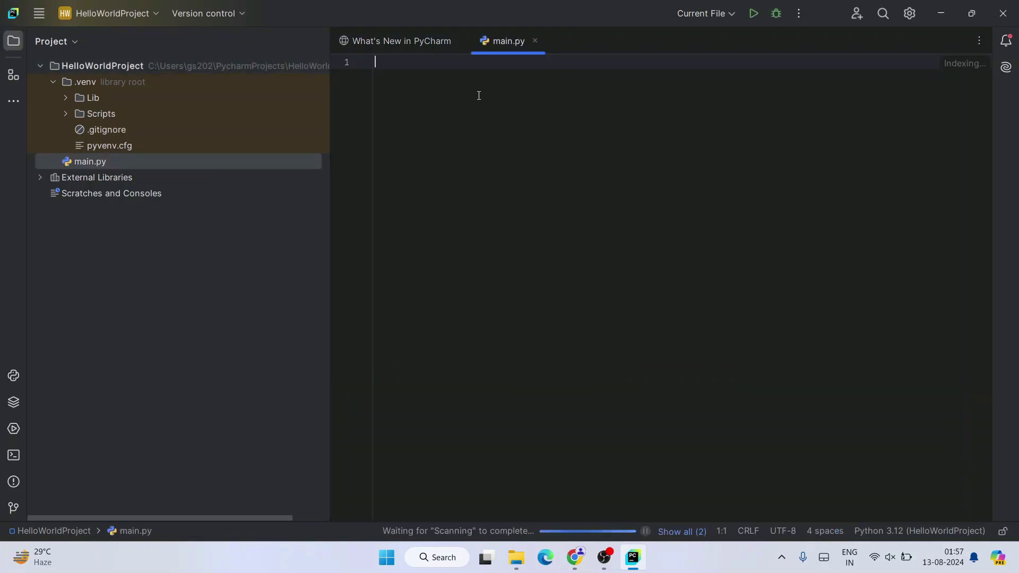
# Write print("Hello") on line 1 of main.py and run it, printing Hello
pyautogui.write('Print')
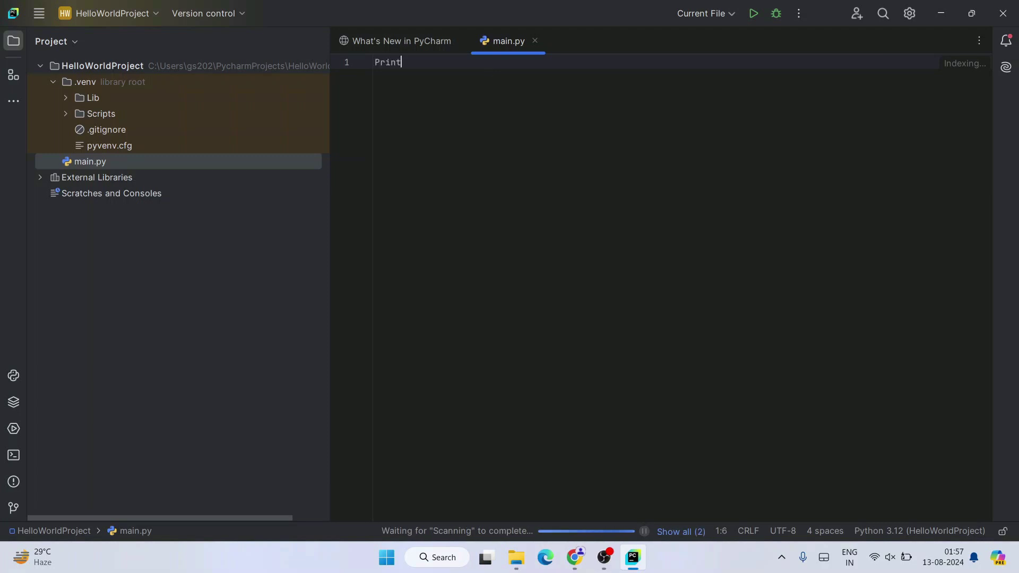
pyautogui.press('BackSpace')
pyautogui.press('BackSpace')
pyautogui.press('BackSpace')
pyautogui.press('BackSpace')
pyautogui.press('BackSpace')
pyautogui.write('print')
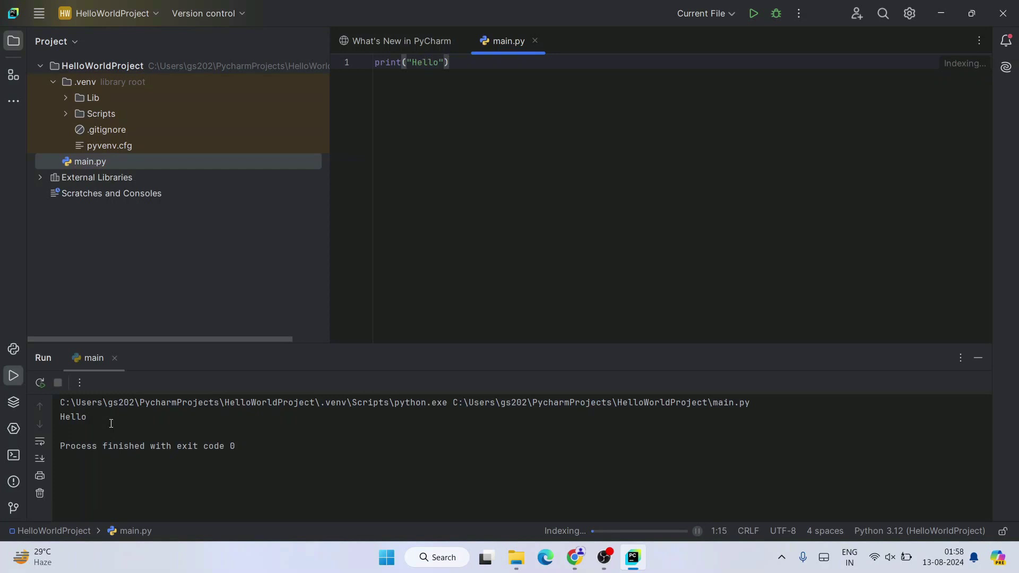
pyautogui.moveTo(110, 423); pyautogui.dragTo(30, 403)
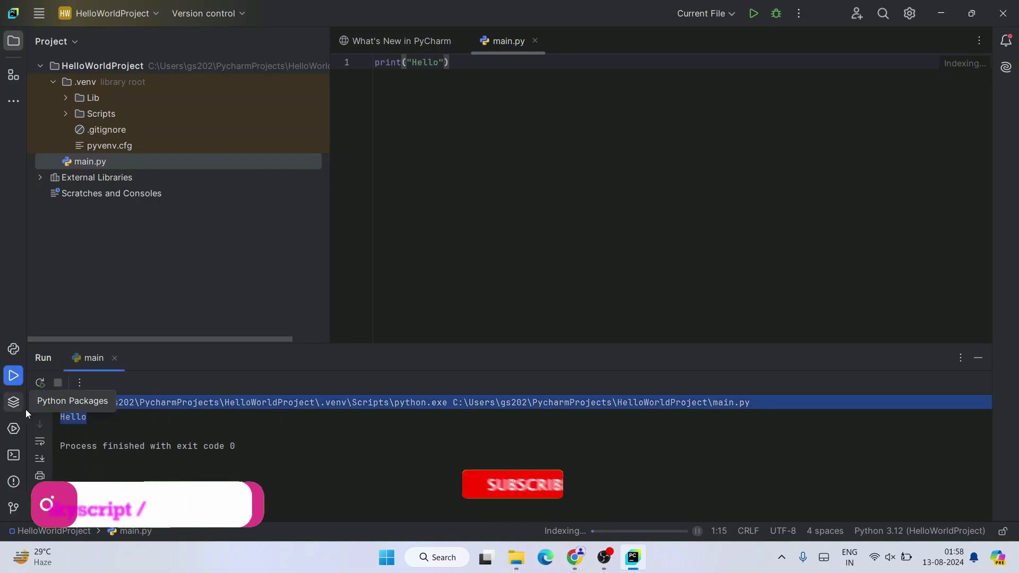
# Add a=5 on a new line below the print statement
pyautogui.click(473, 66)
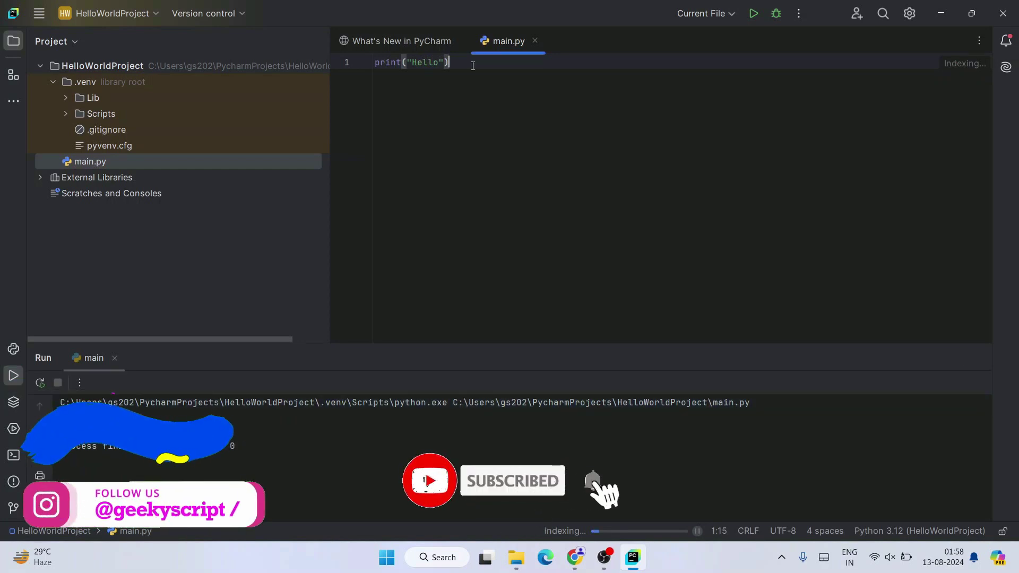
pyautogui.press('Return')
pyautogui.write('a=5')
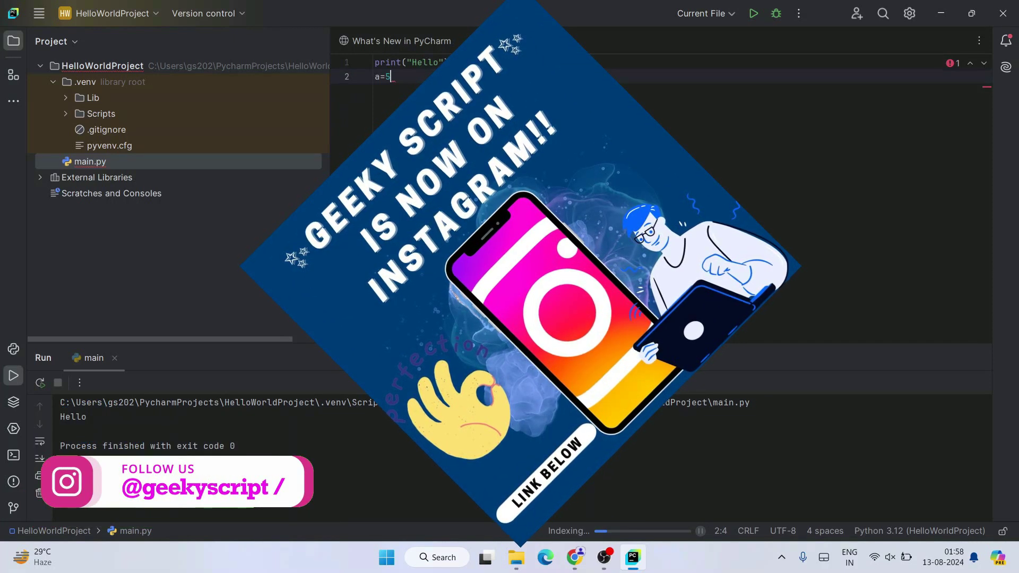
# Add b=8 and print(a*b) to main.py and rerun it, printing Hello and 40
pyautogui.press('Return')
pyautogui.write('b=8')
pyautogui.press('Return')
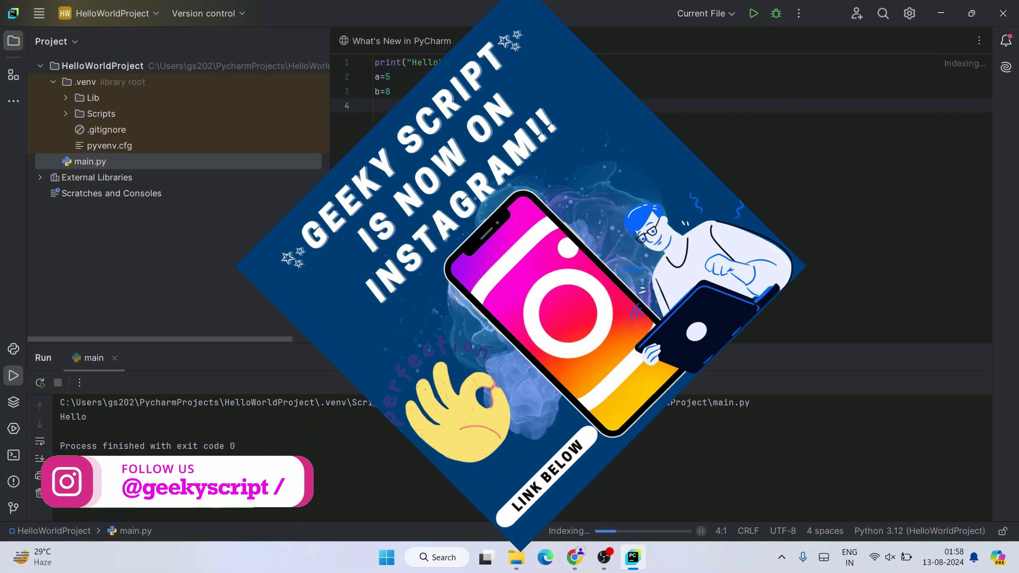
pyautogui.write('print(')
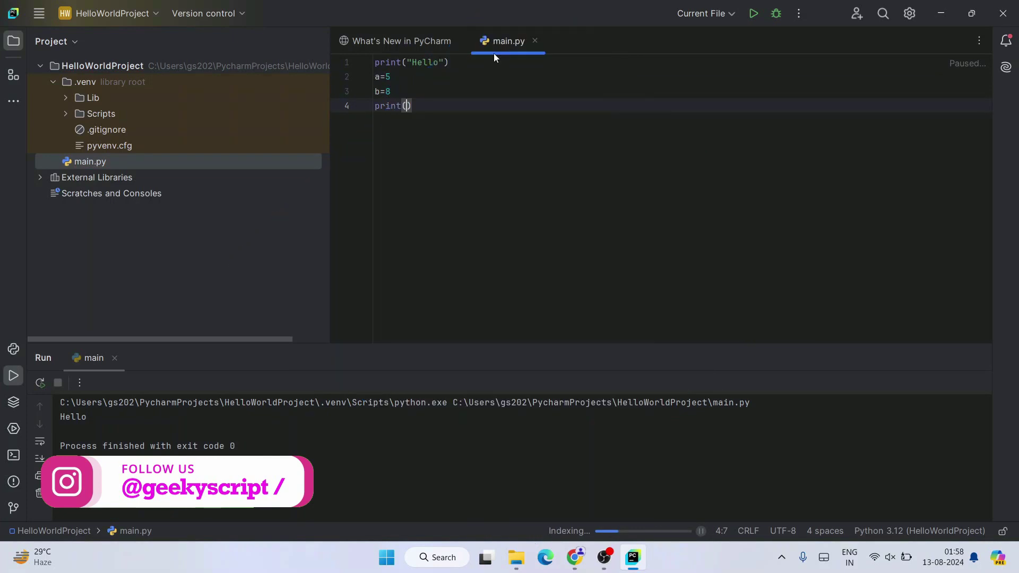
pyautogui.write('a')
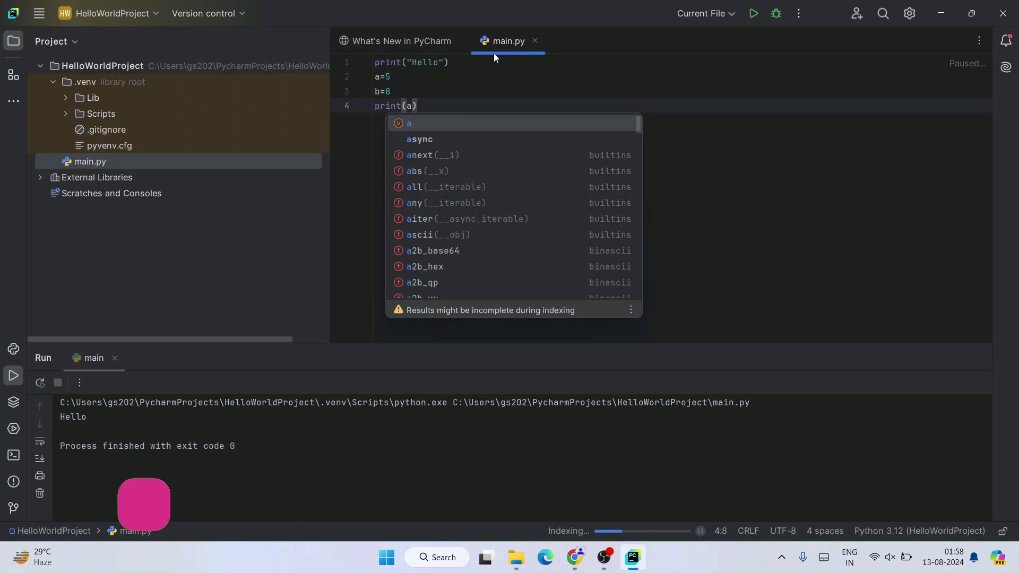
pyautogui.write('*b')
pyautogui.press('Up')
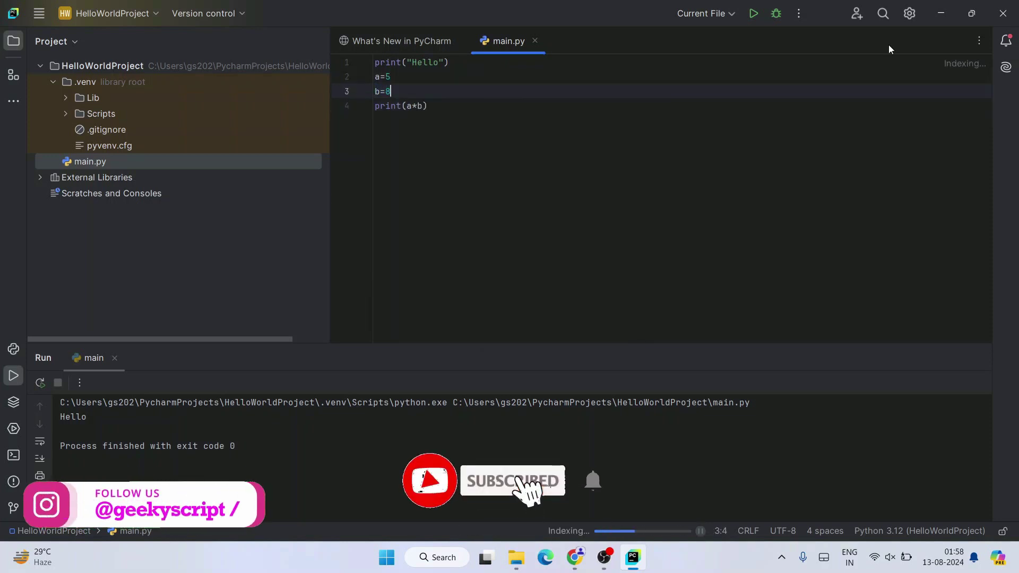
pyautogui.click(754, 16)
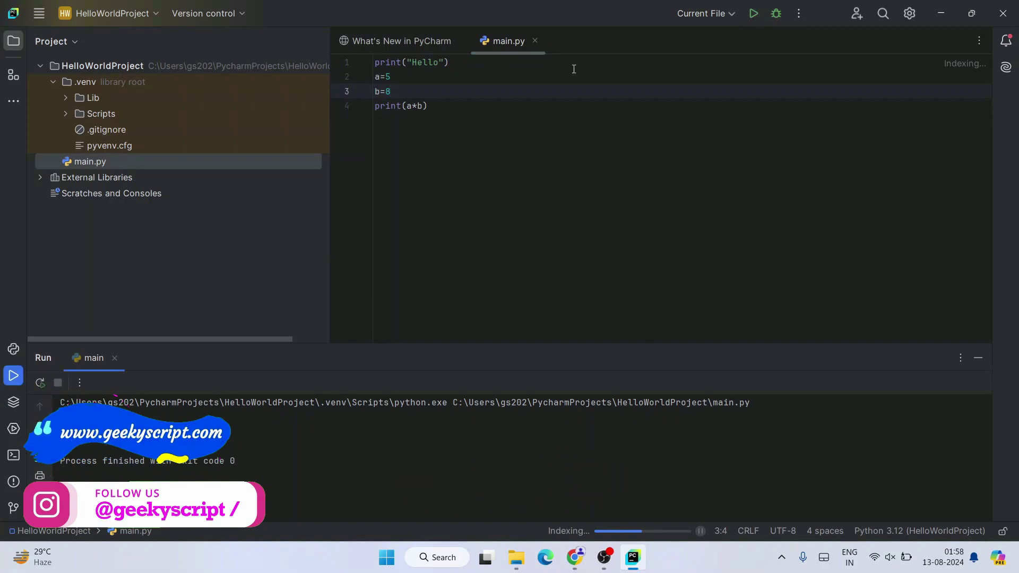
pyautogui.click(406, 105)
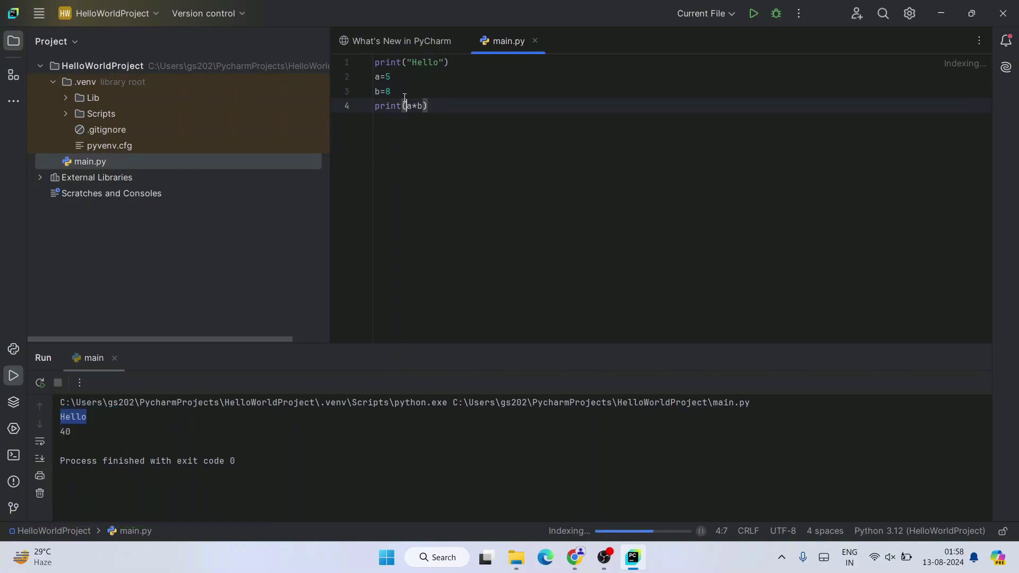